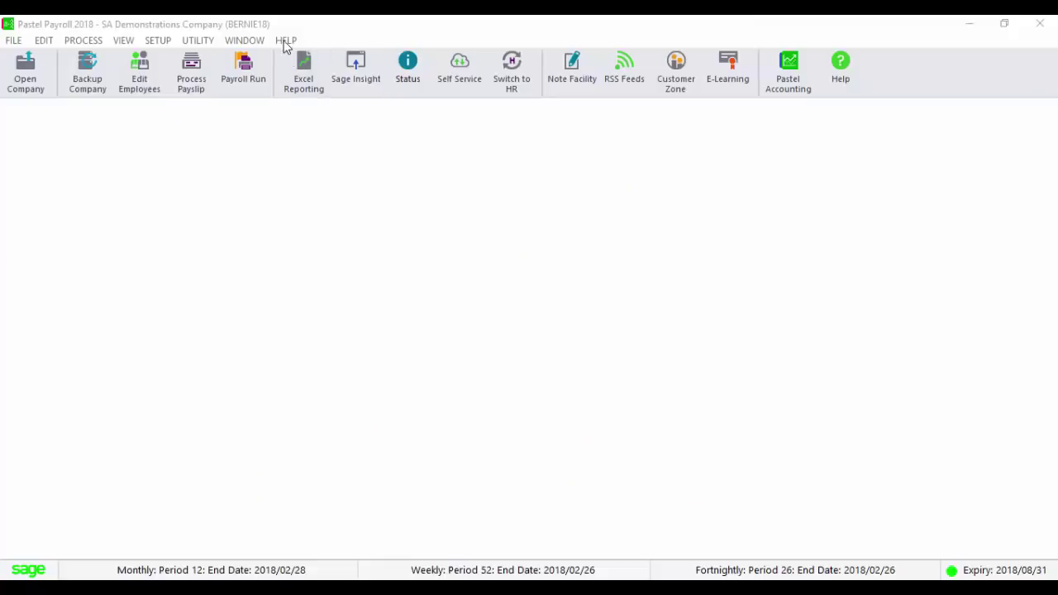
Check the installed payroll version and update number in the program's About information.
left_click(285, 42)
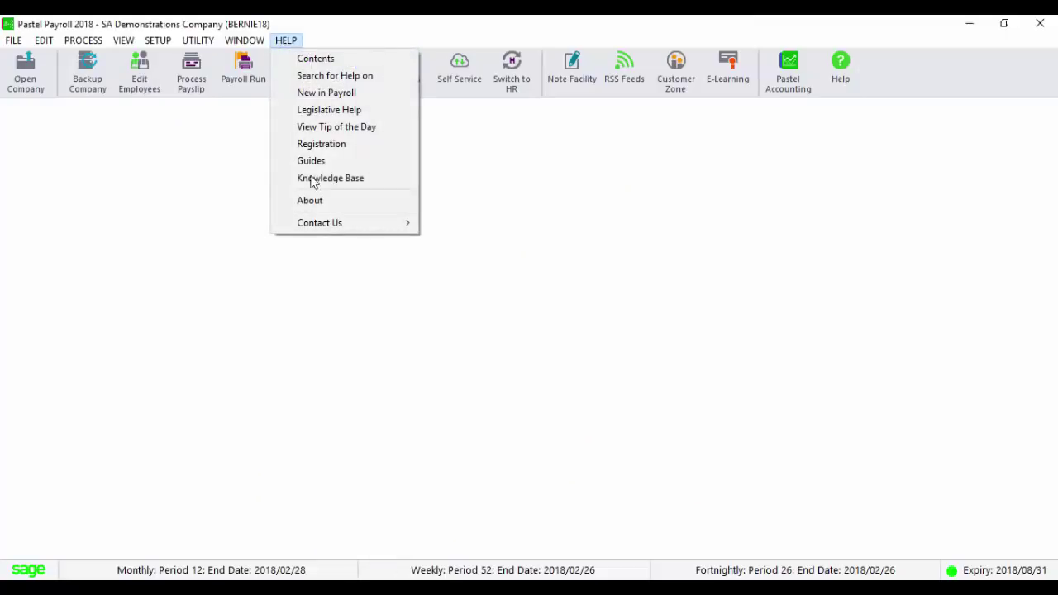
left_click(329, 206)
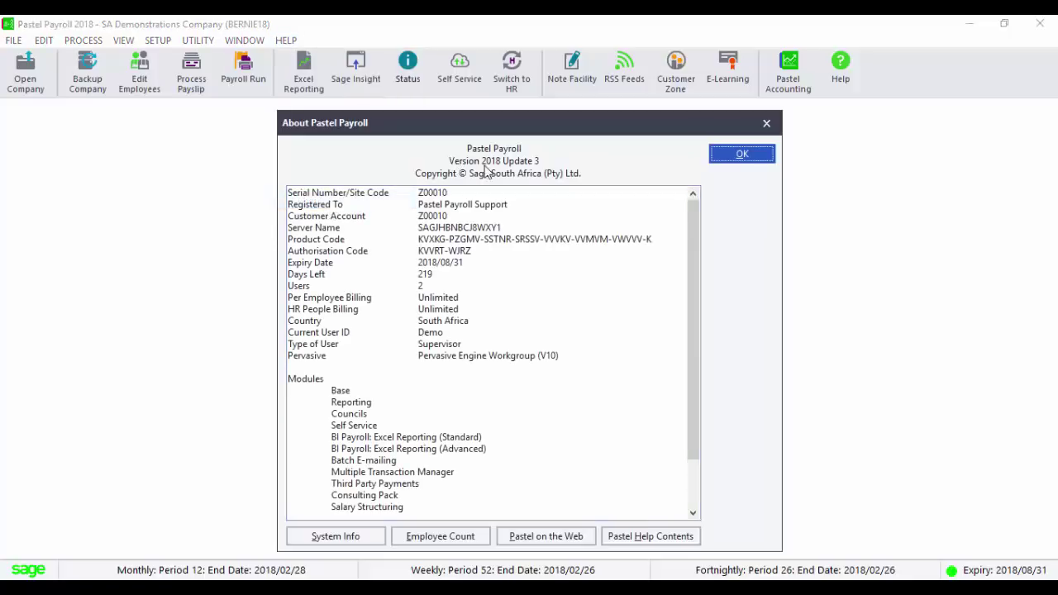
left_click(732, 157)
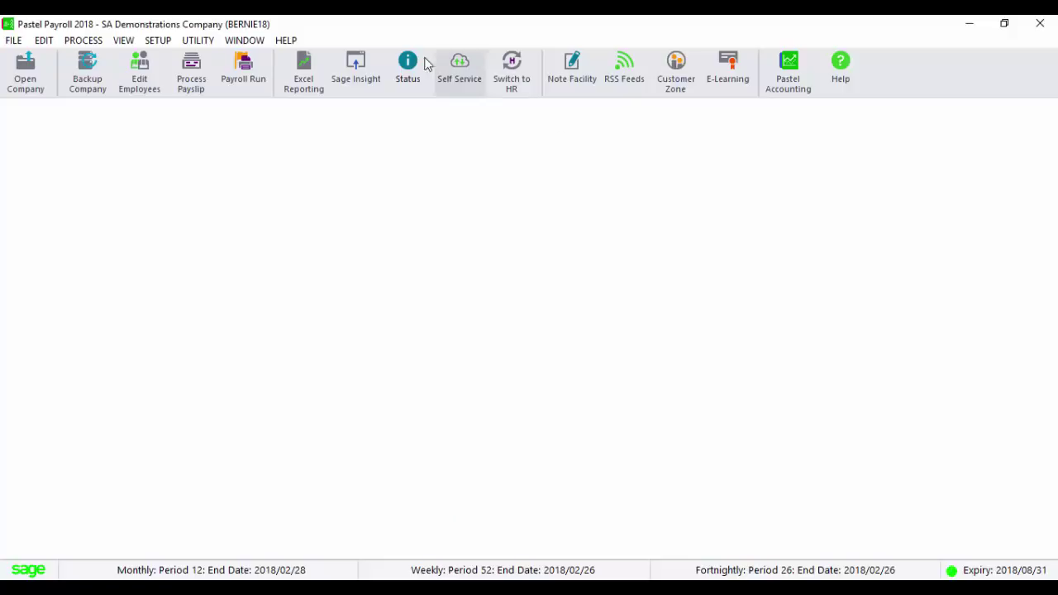
Review the System Status for the current pay periods, period end dates and employee processing status.
left_click(196, 42)
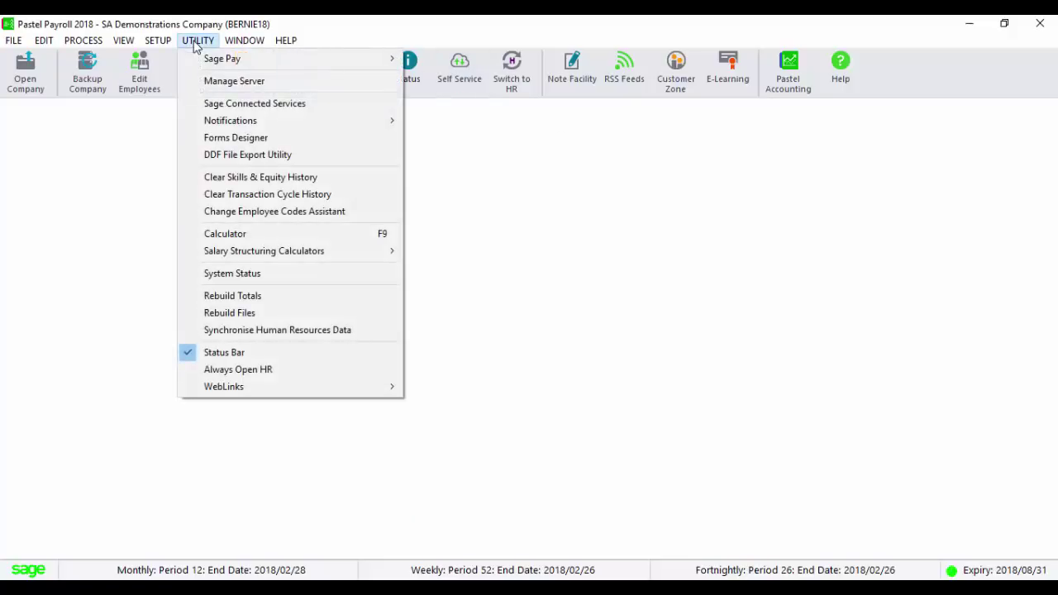
left_click(275, 276)
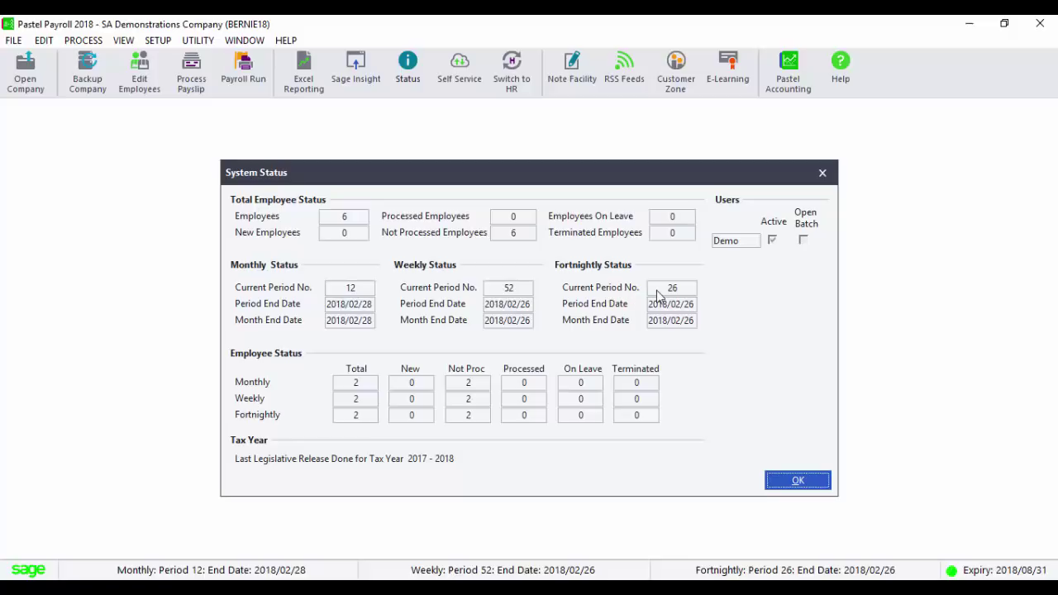
left_click(777, 482)
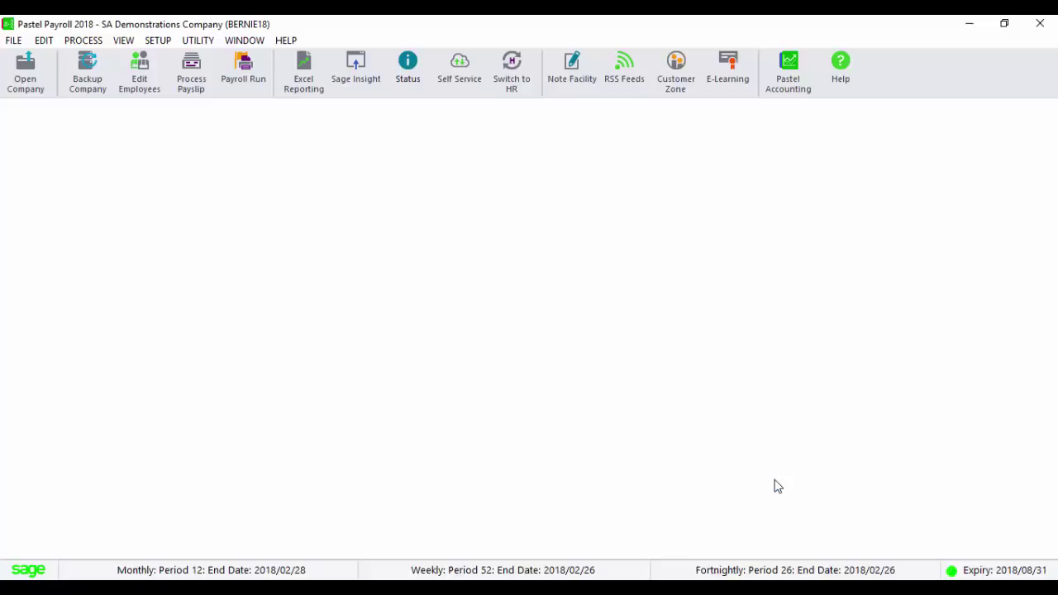
View the IRP5 / IT3(a) Exception Report on screen for all employees with print status Both, and close it.
left_click(123, 47)
mouse_move(154, 81)
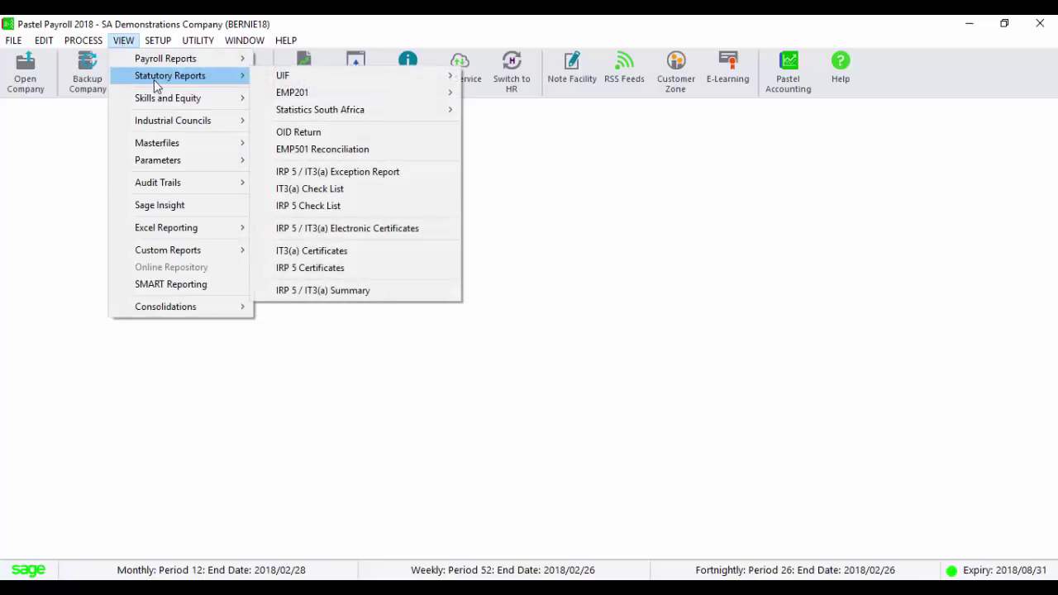
left_click(400, 175)
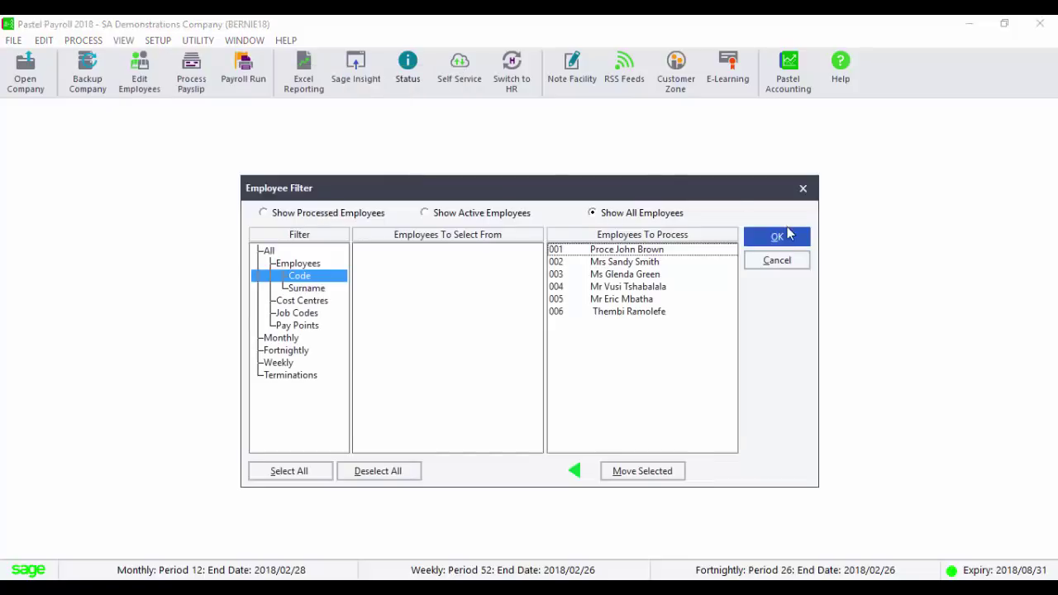
left_click(789, 238)
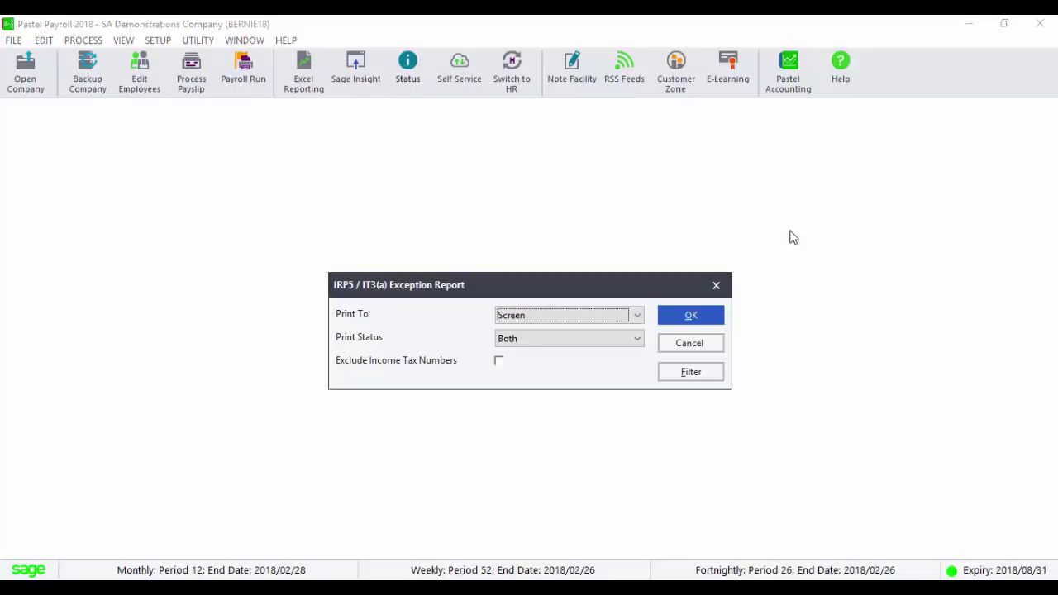
left_click(635, 339)
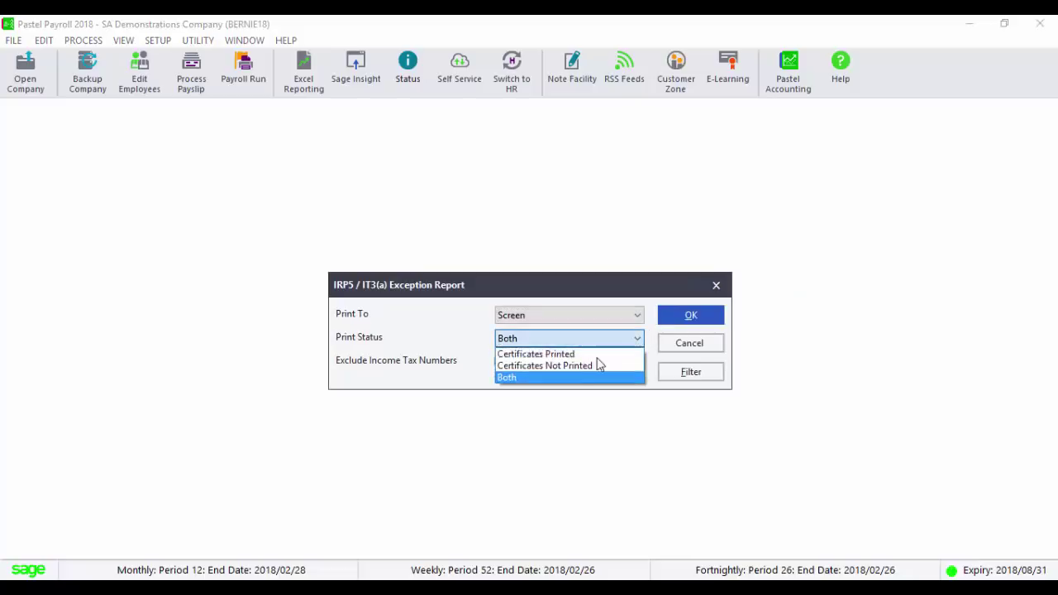
left_click(574, 378)
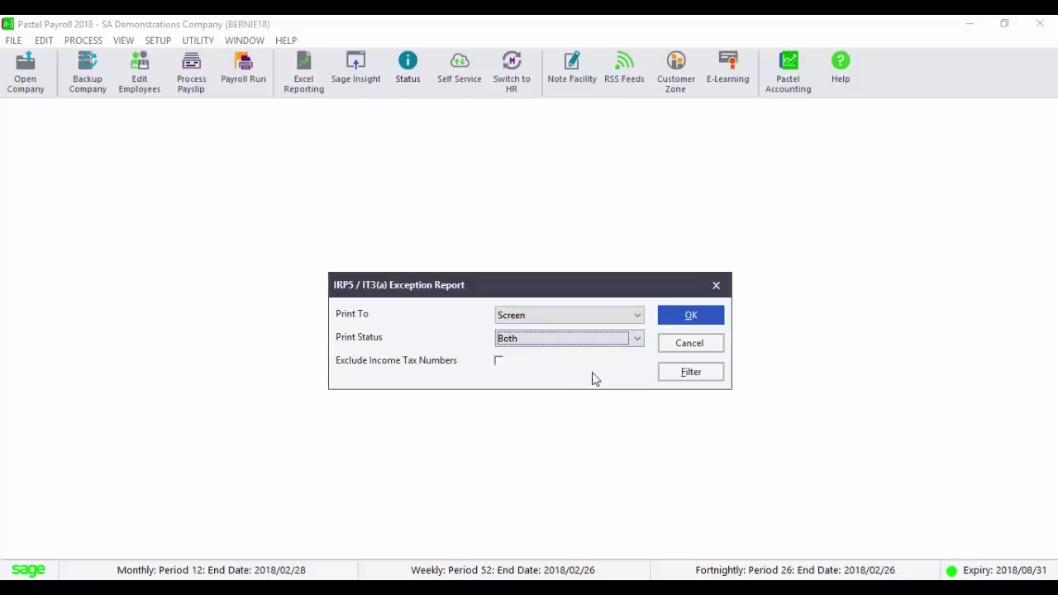
left_click(692, 317)
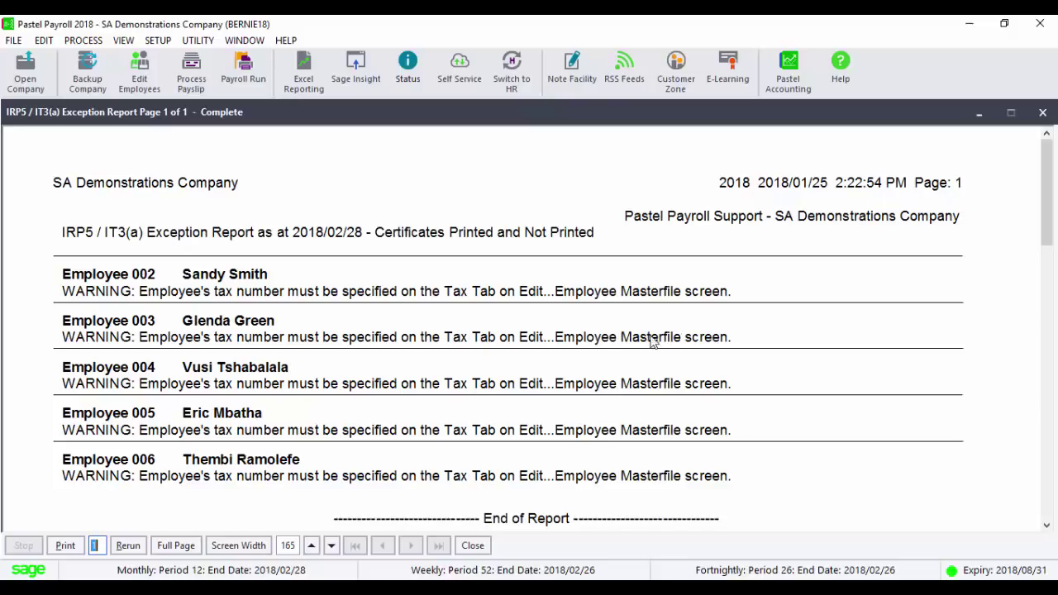
left_click(472, 546)
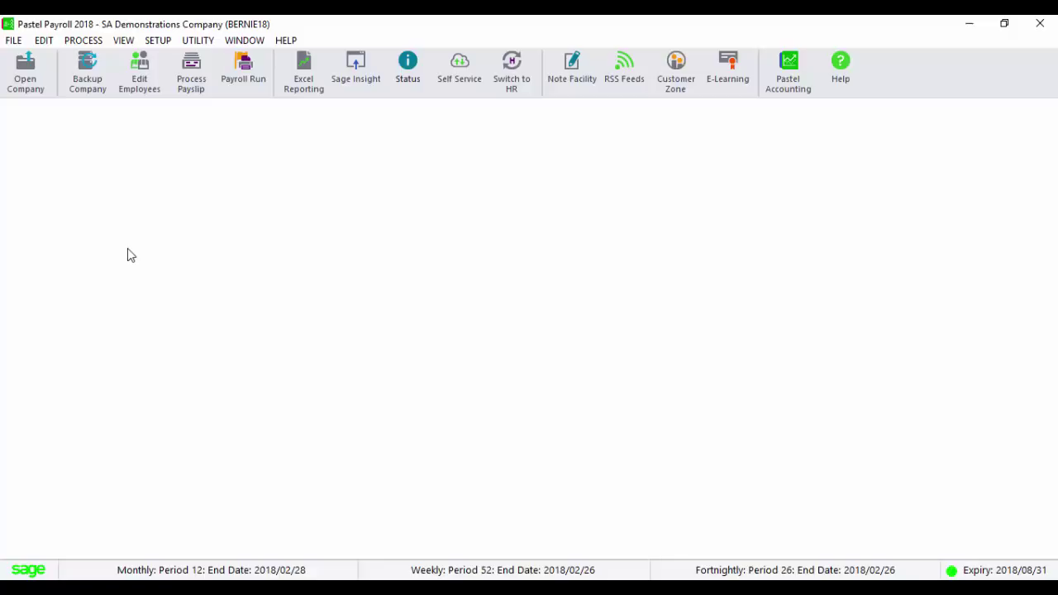
Set up a payroll run that performs the final calculation without printing payslips for all six employees.
left_click(83, 39)
left_click(143, 121)
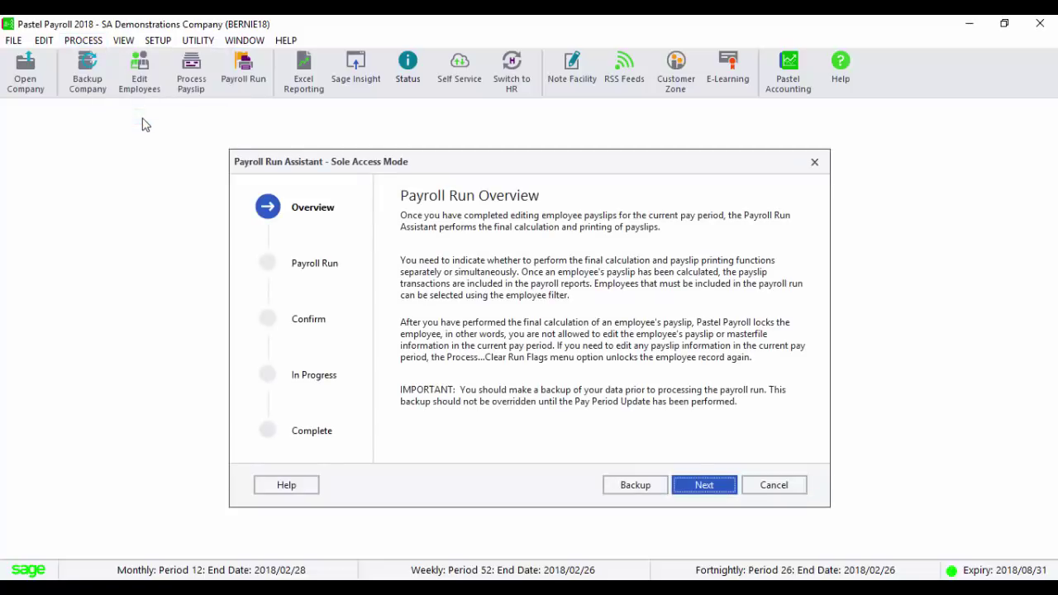
left_click(704, 486)
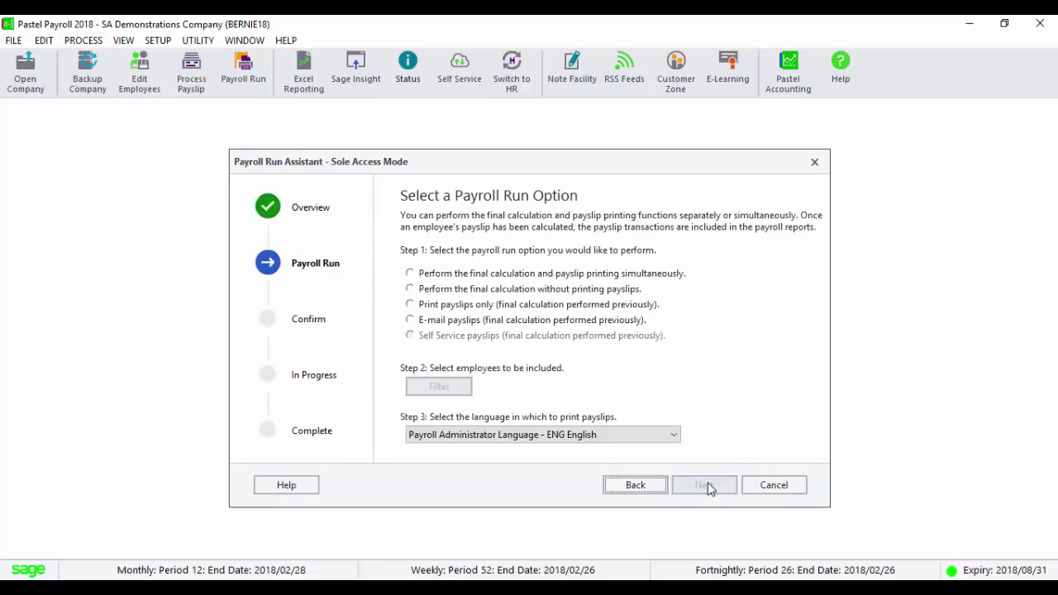
left_click(481, 290)
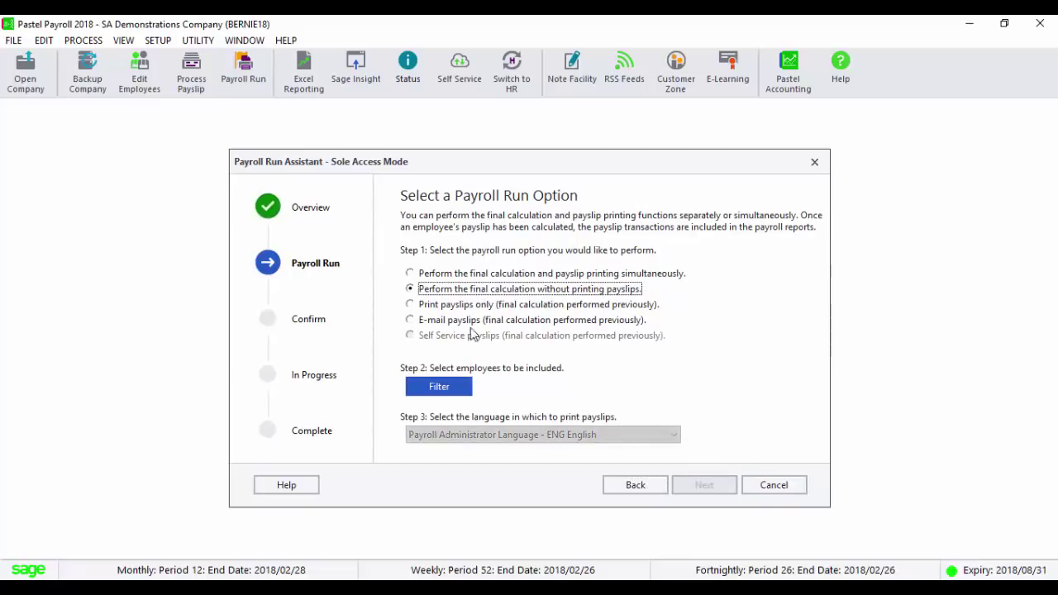
left_click(458, 388)
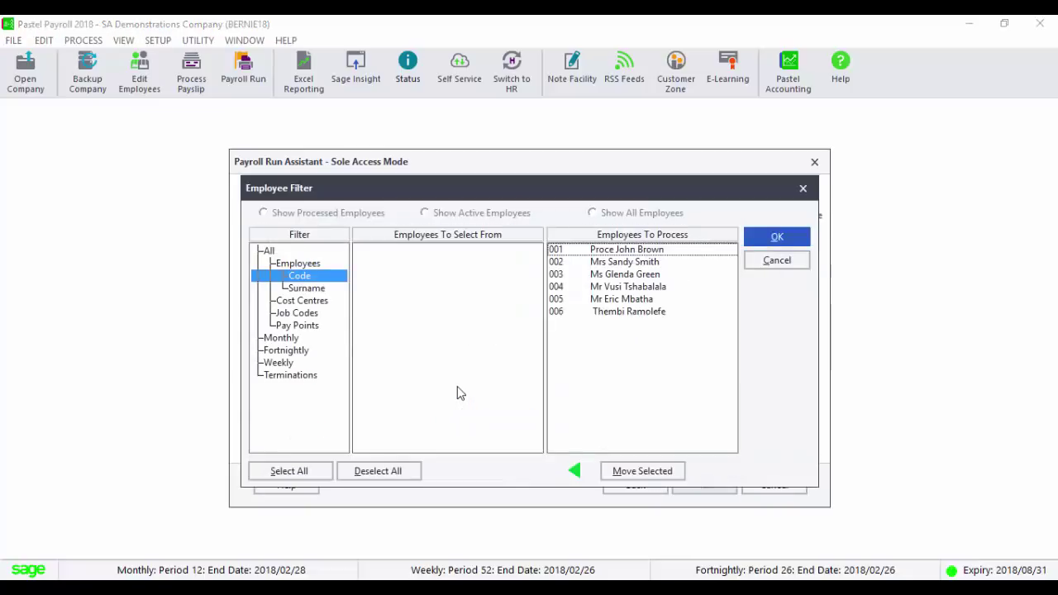
left_click(764, 240)
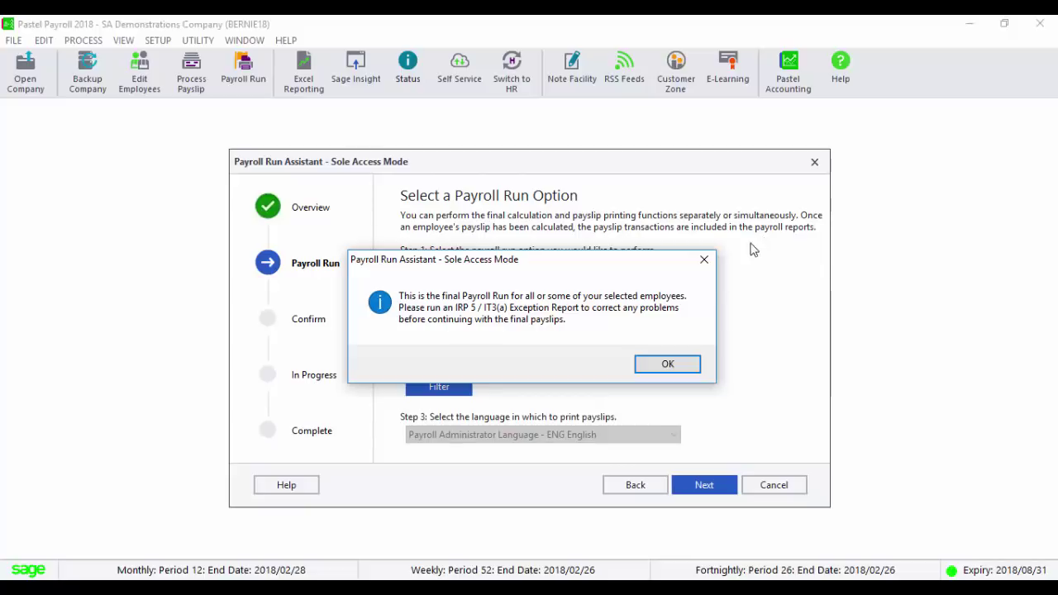
left_click(667, 364)
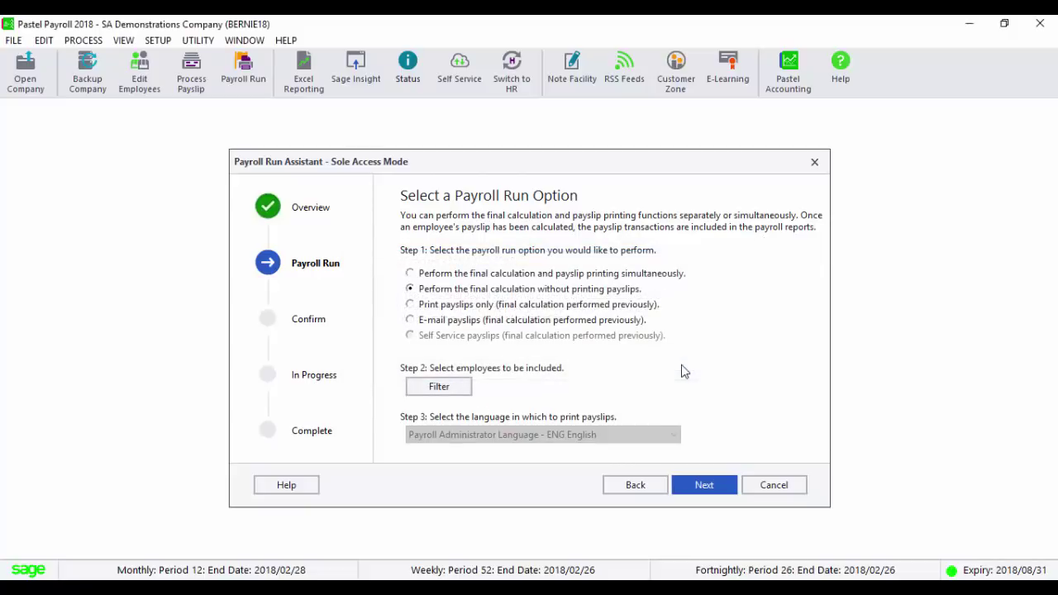
Process the configured payroll run and exit the Payroll Run Assistant.
left_click(707, 487)
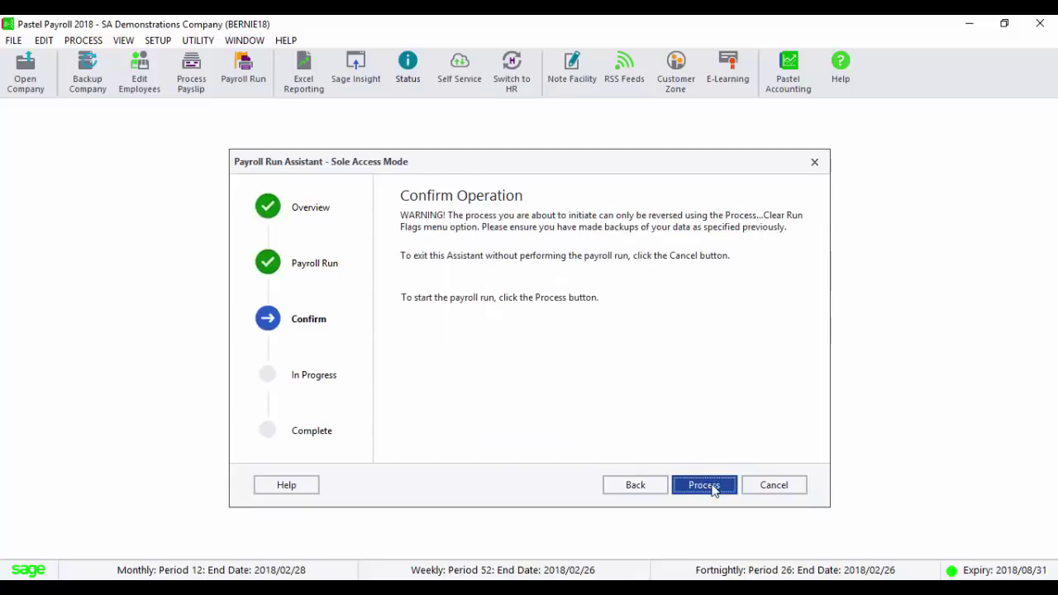
left_click(712, 488)
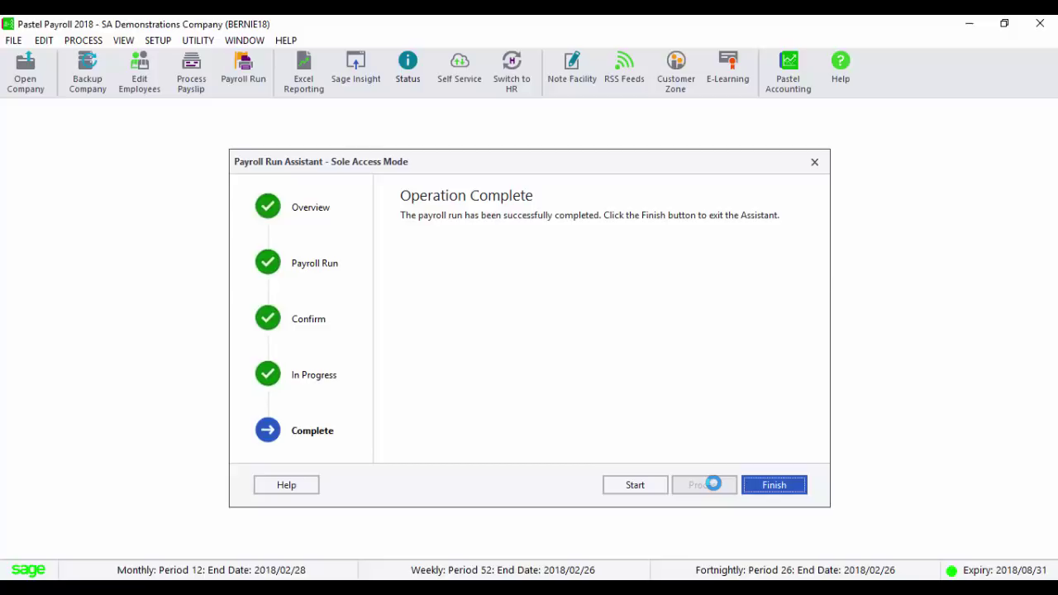
left_click(785, 488)
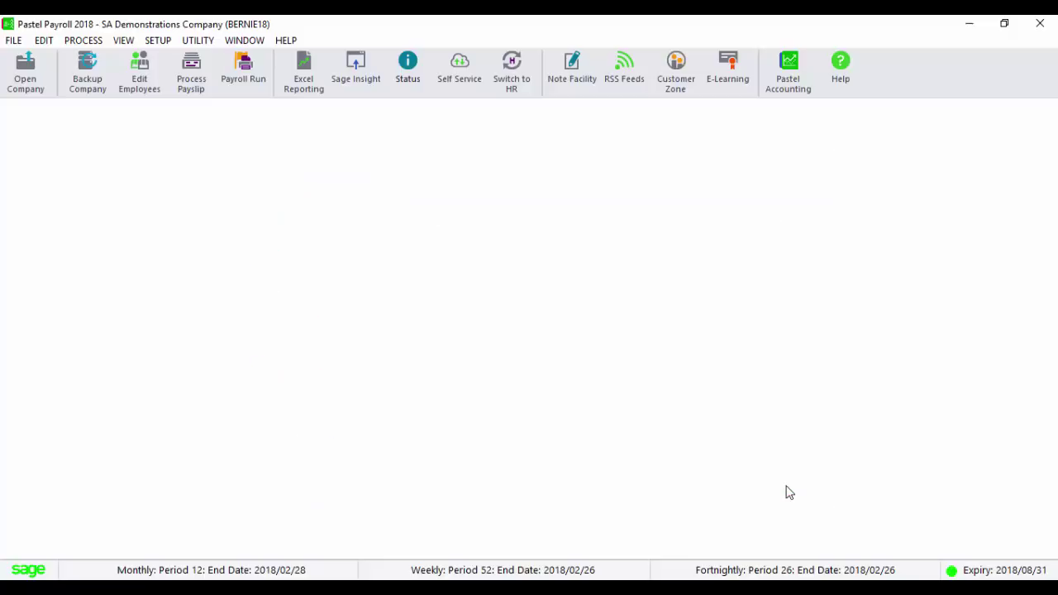
left_click(123, 40)
mouse_move(123, 78)
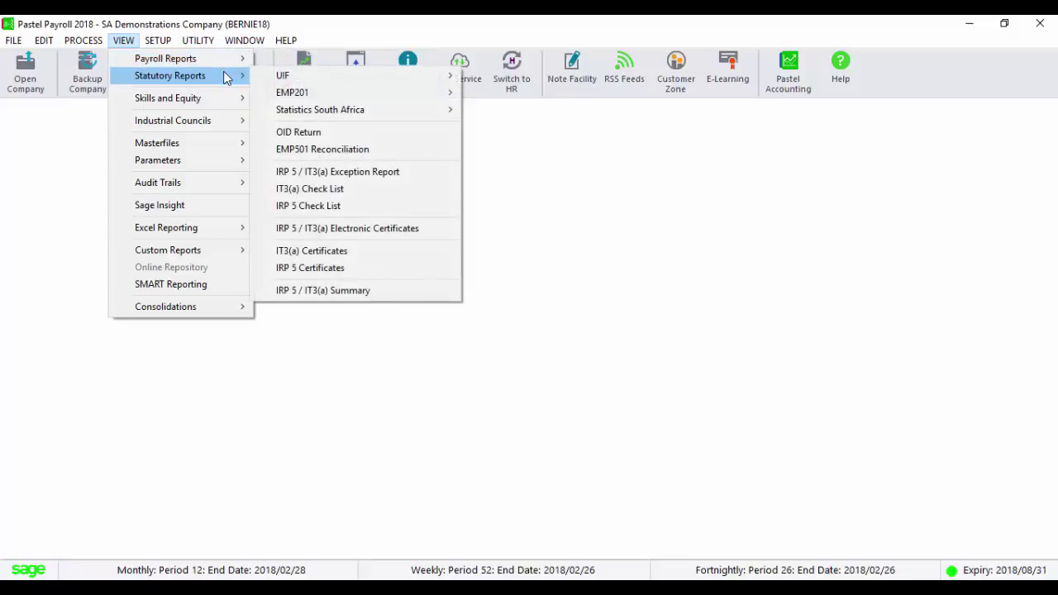
mouse_move(315, 97)
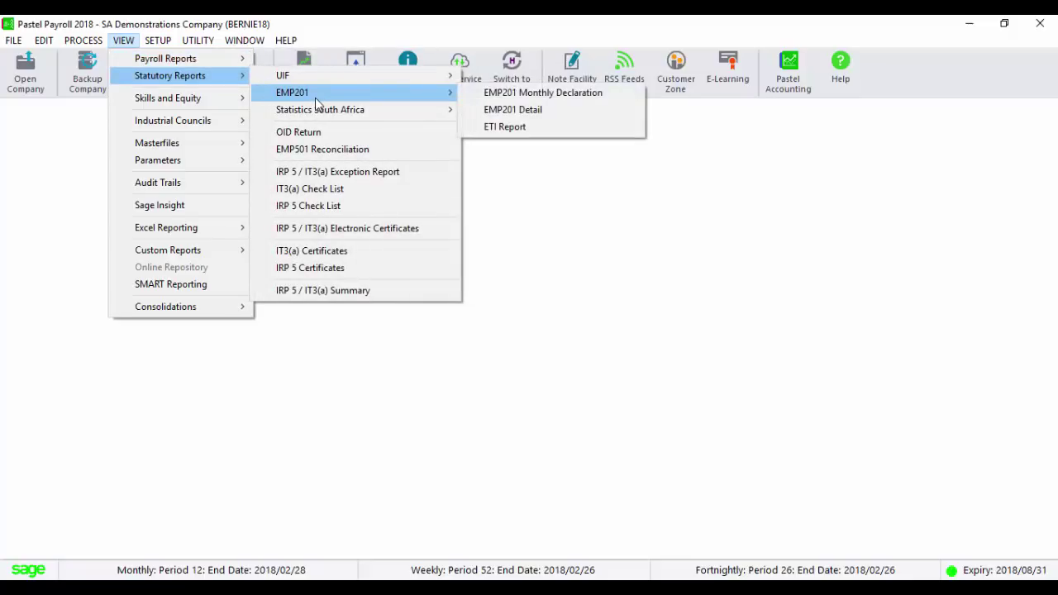
left_click(553, 206)
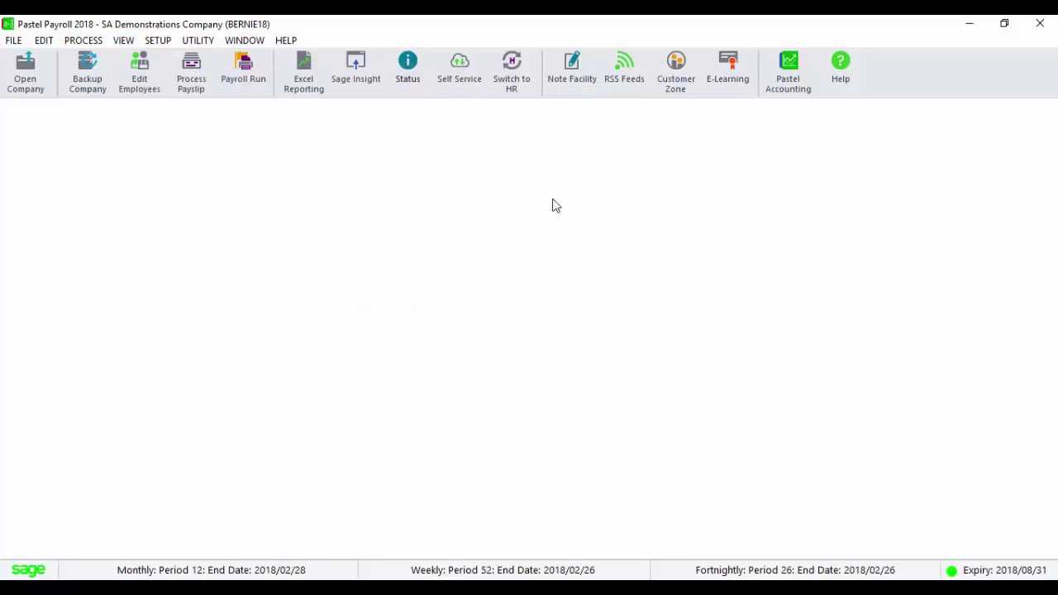
View the Monthly Analysis report on screen for all processed employees, covering 12 Months with Show Details enabled, and close it.
left_click(120, 41)
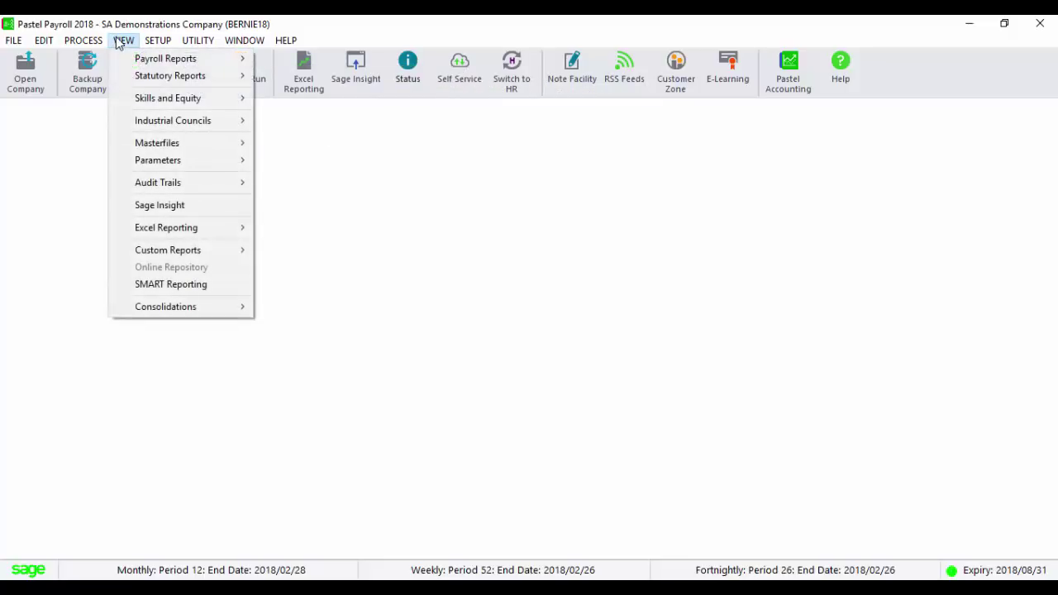
mouse_move(143, 58)
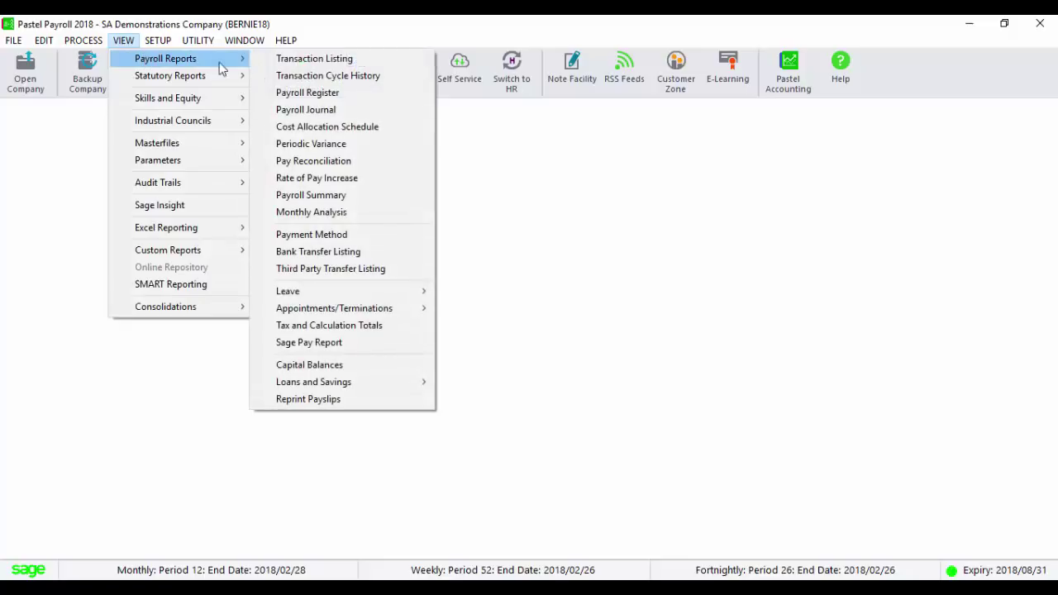
left_click(379, 211)
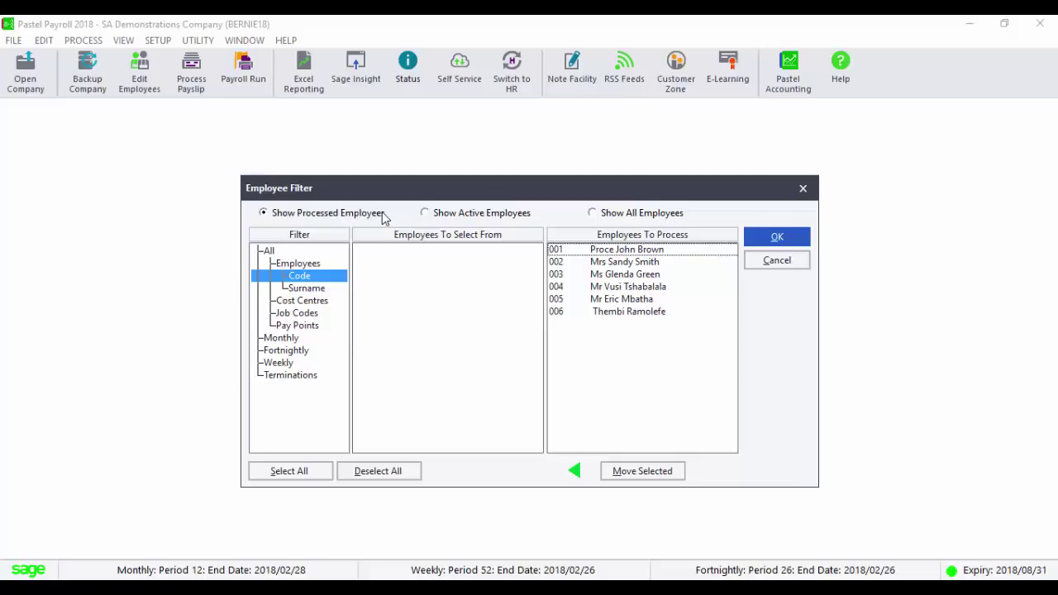
left_click(774, 237)
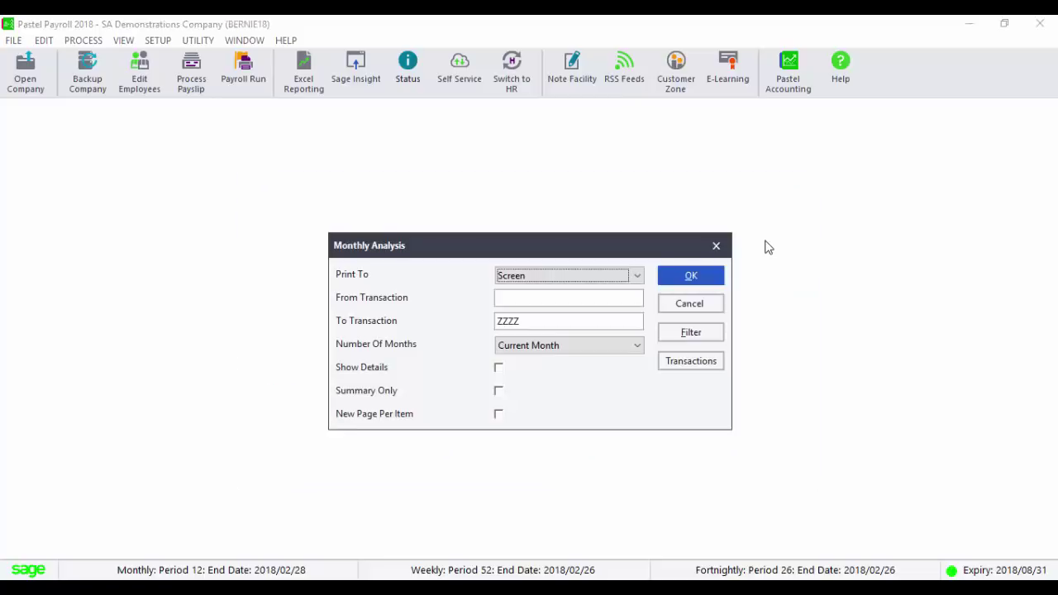
left_click(635, 346)
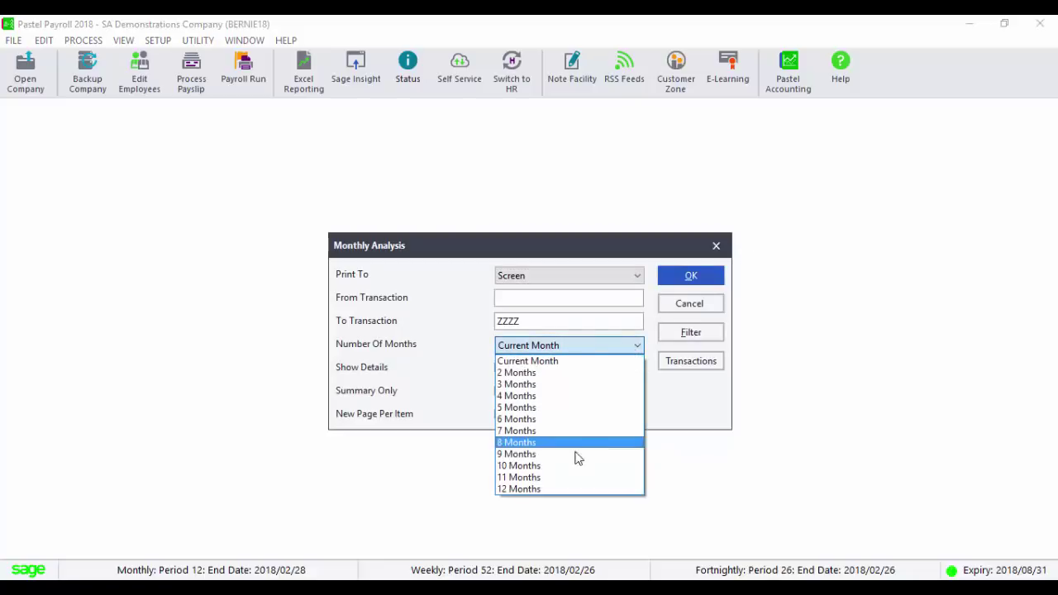
left_click(552, 487)
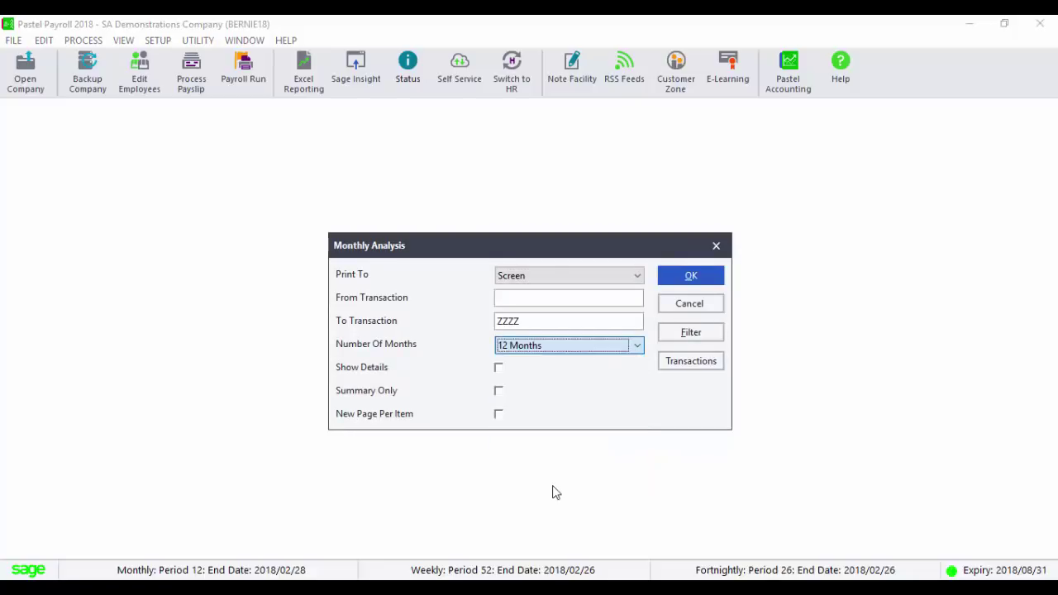
left_click(498, 367)
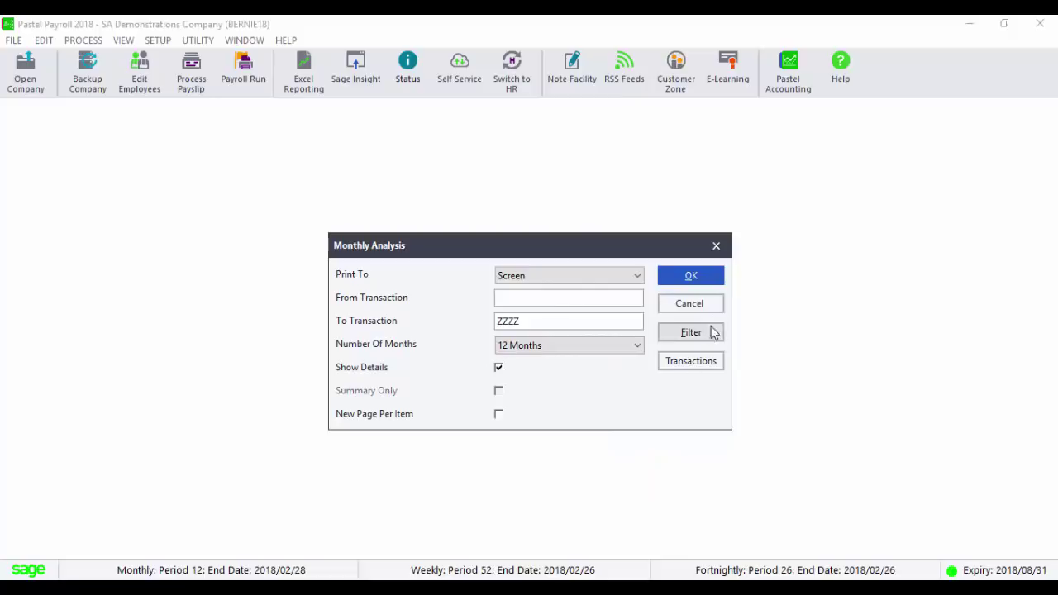
left_click(709, 281)
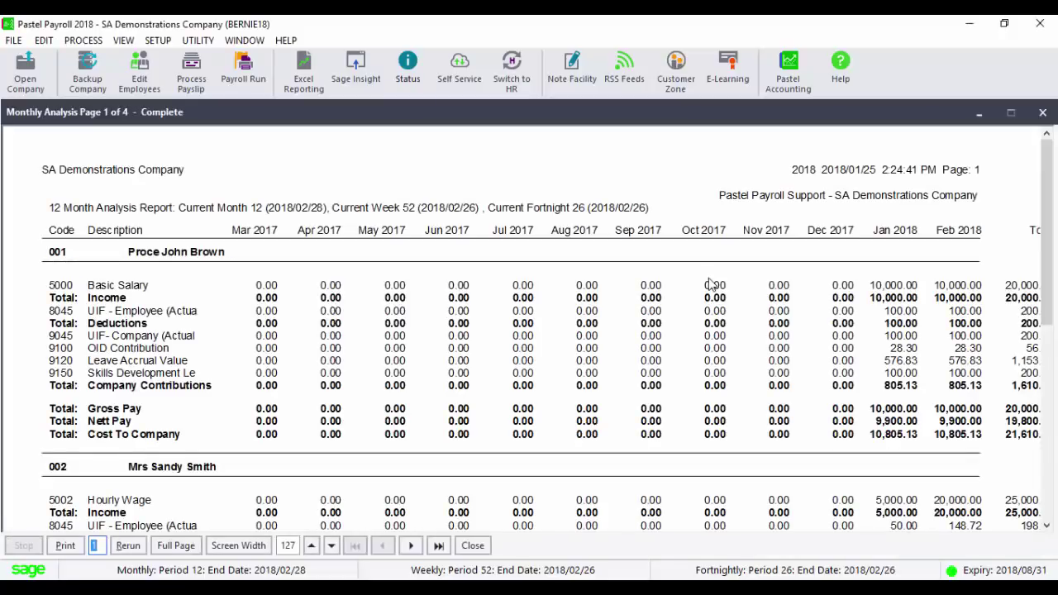
left_click(471, 547)
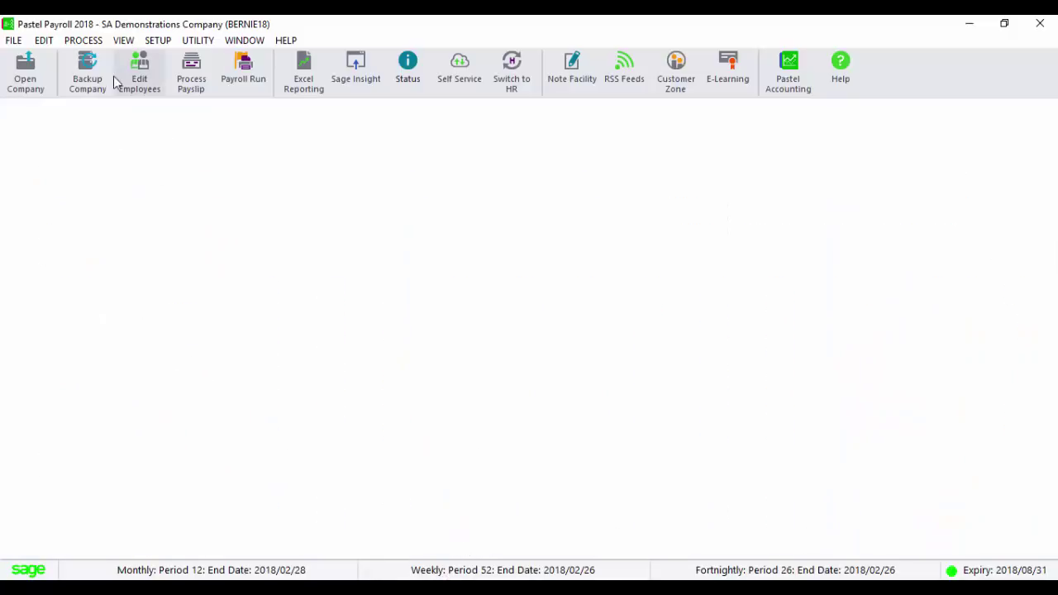
Start the Pay Period Update Assistant and proceed past its notices to the backup required before year end.
left_click(91, 42)
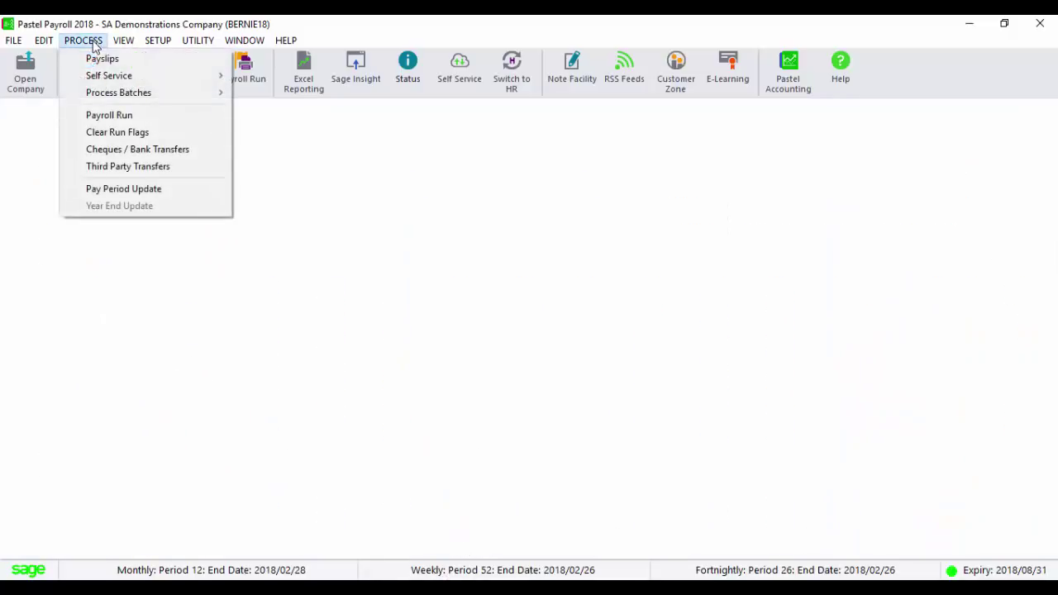
left_click(116, 190)
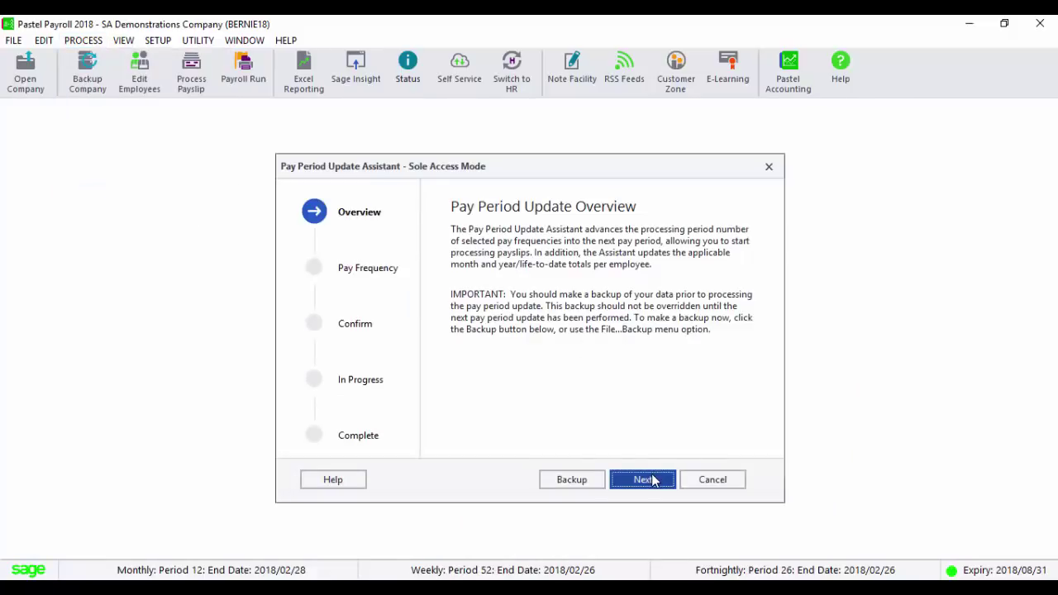
left_click(653, 480)
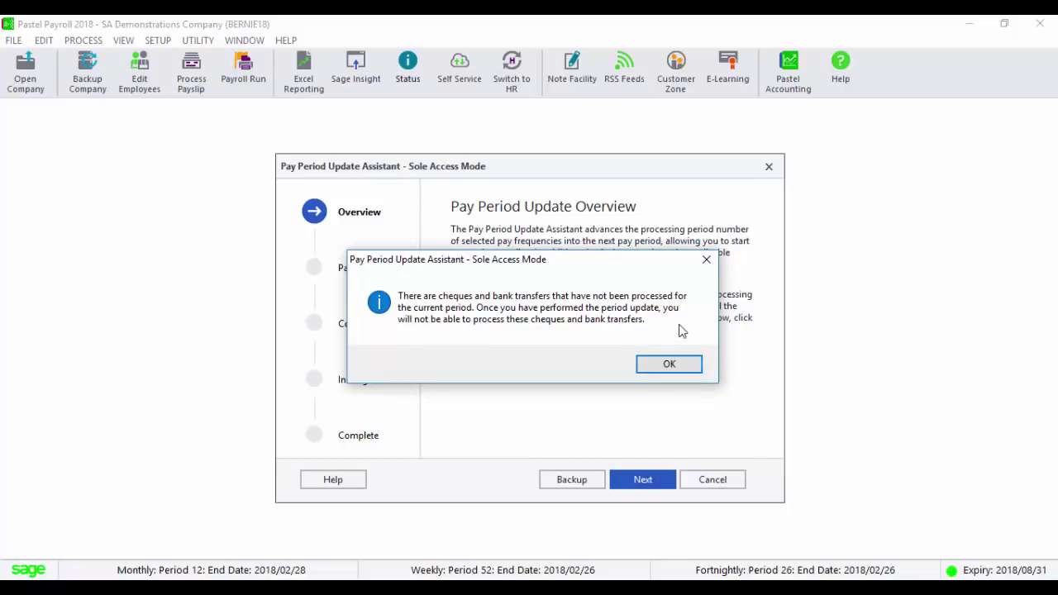
left_click(674, 368)
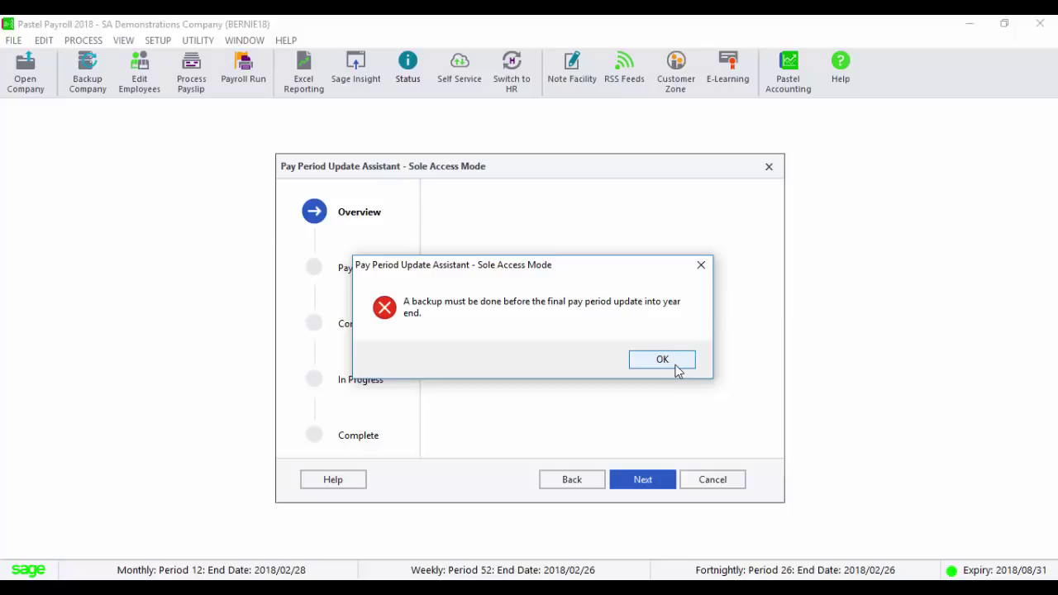
left_click(675, 365)
Create a new folder named Yearend2018 under BACKUPS and back up the company data with images into it.
left_click(738, 323)
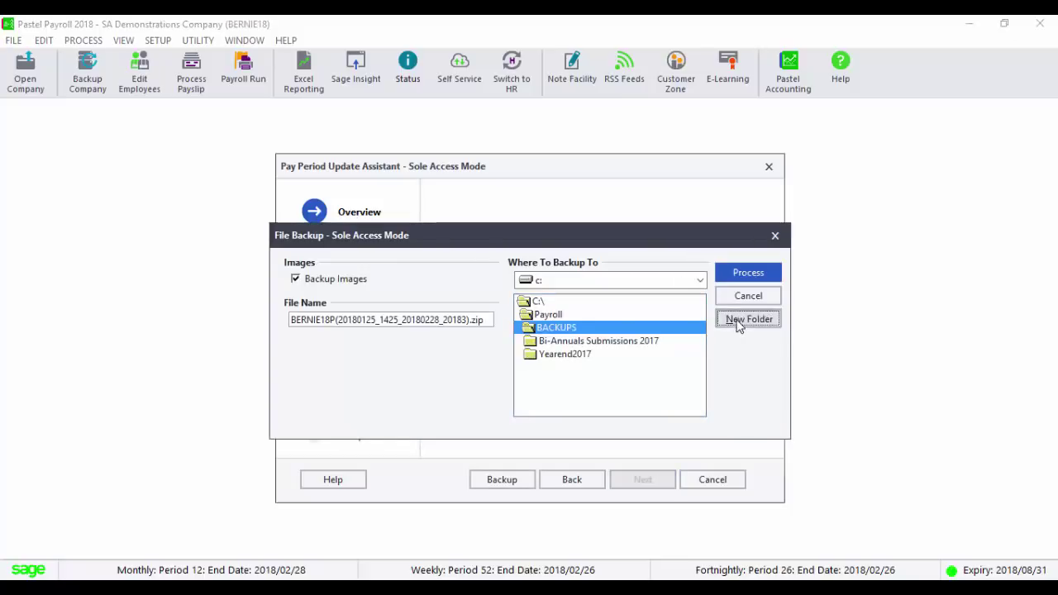
type("Yea")
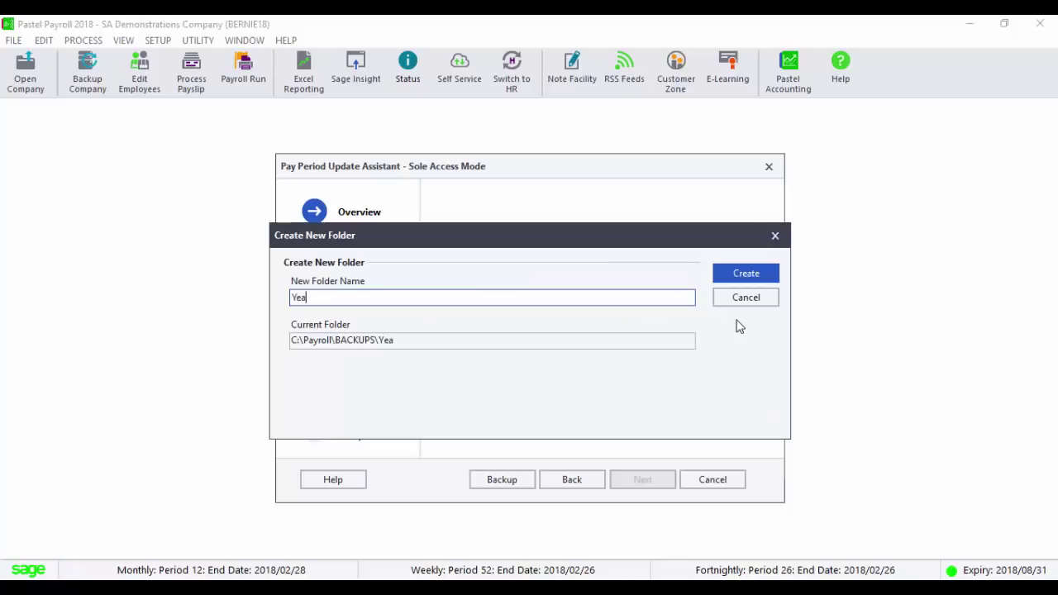
type("rend2018")
left_click(774, 272)
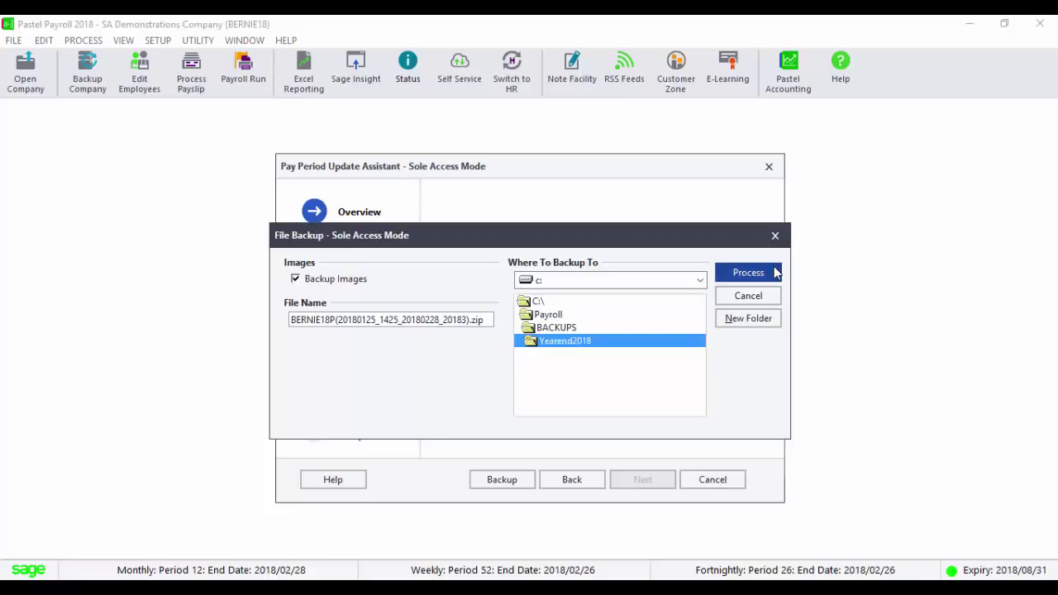
left_click(774, 272)
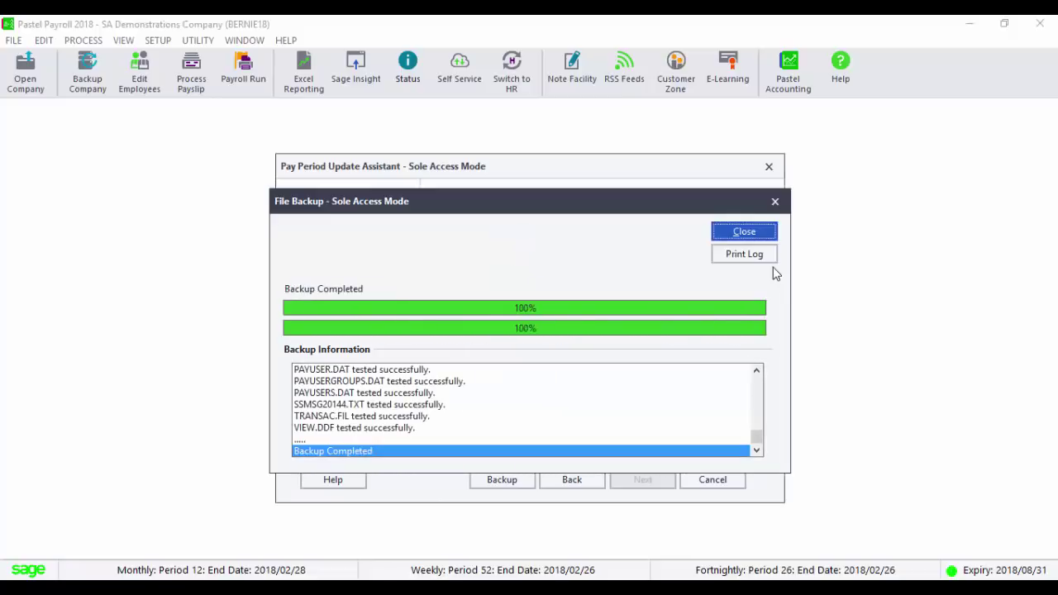
left_click(743, 232)
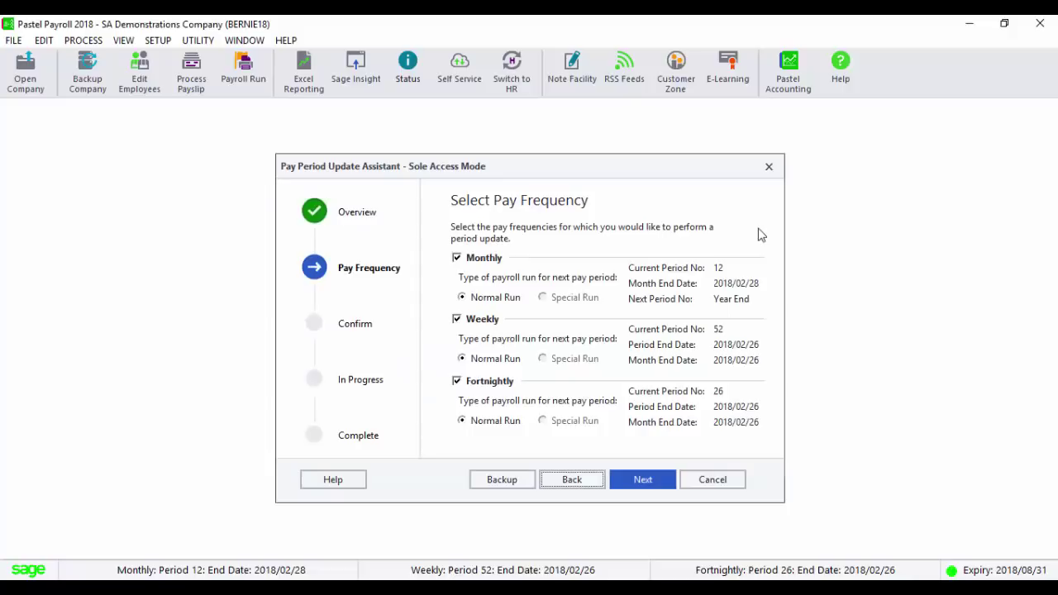
Process the final pay period update for the Monthly, Weekly and Fortnightly frequencies as normal runs, and finish the assistant.
left_click(644, 481)
left_click(644, 481)
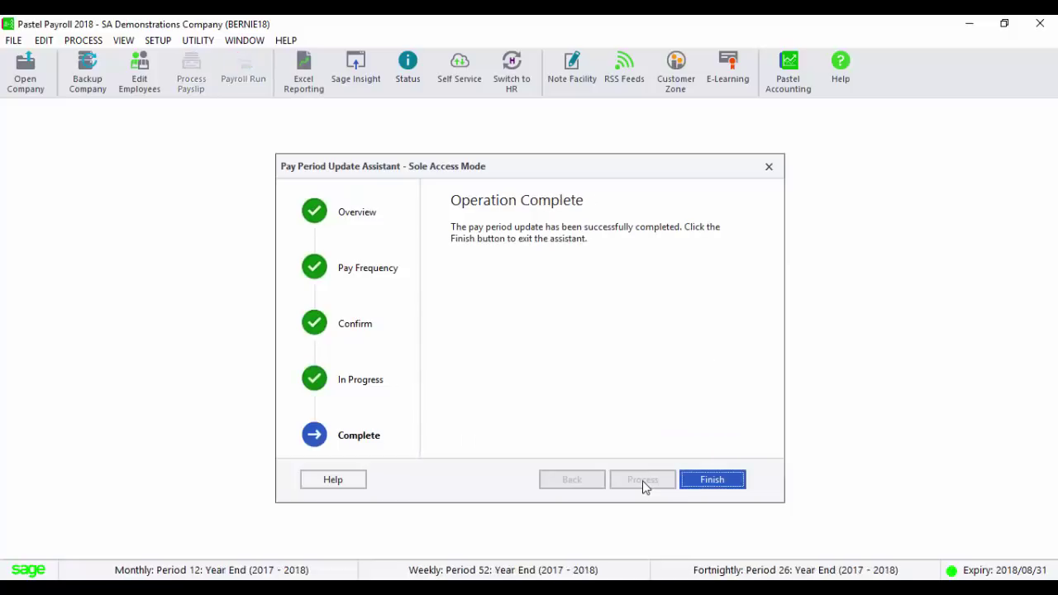
left_click(734, 484)
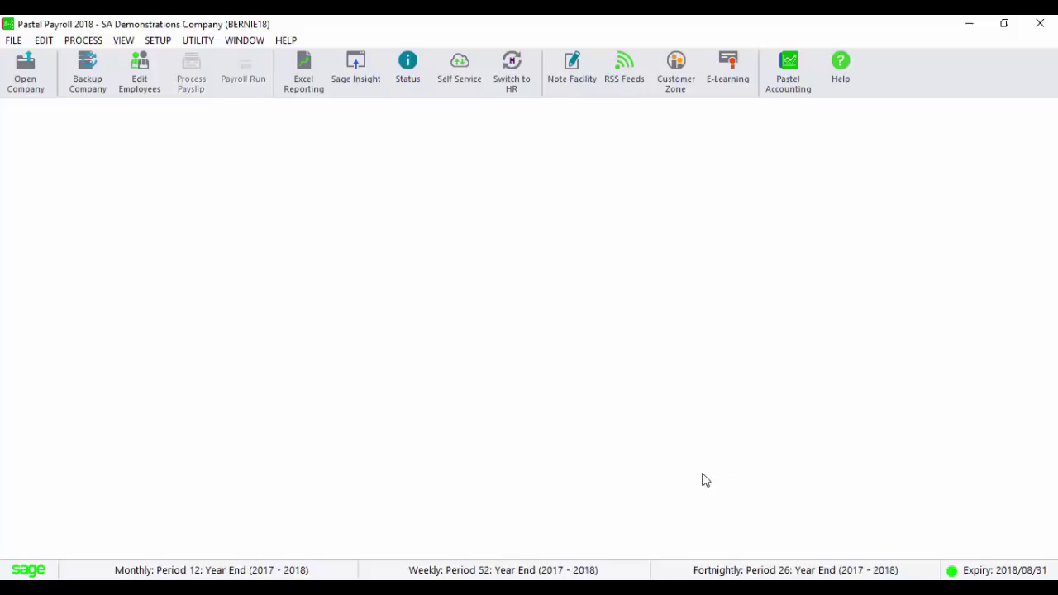
Check the System Status for the current period of each pay frequency, and close it.
left_click(198, 42)
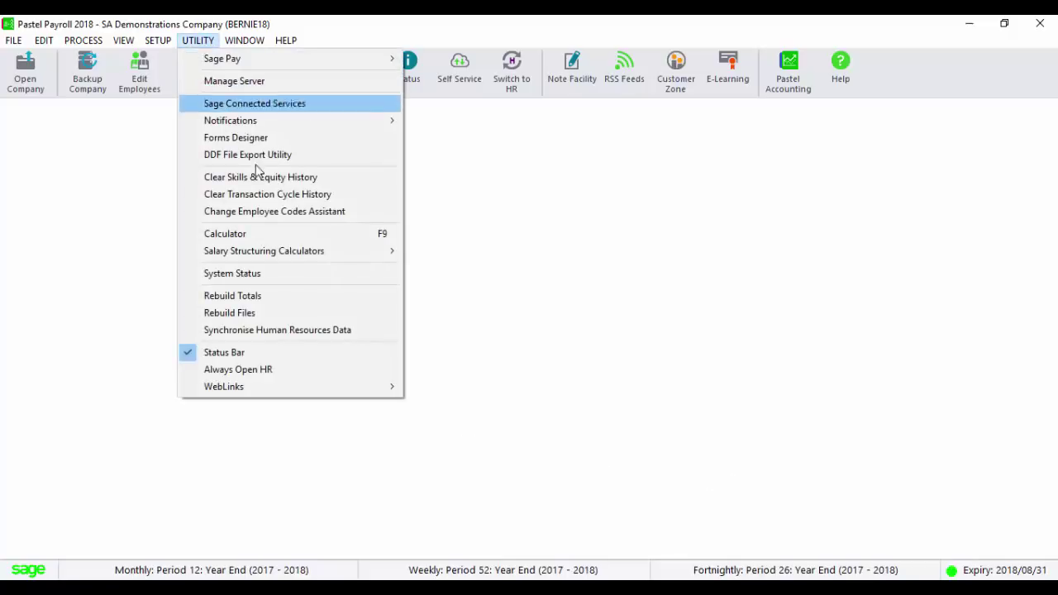
left_click(267, 275)
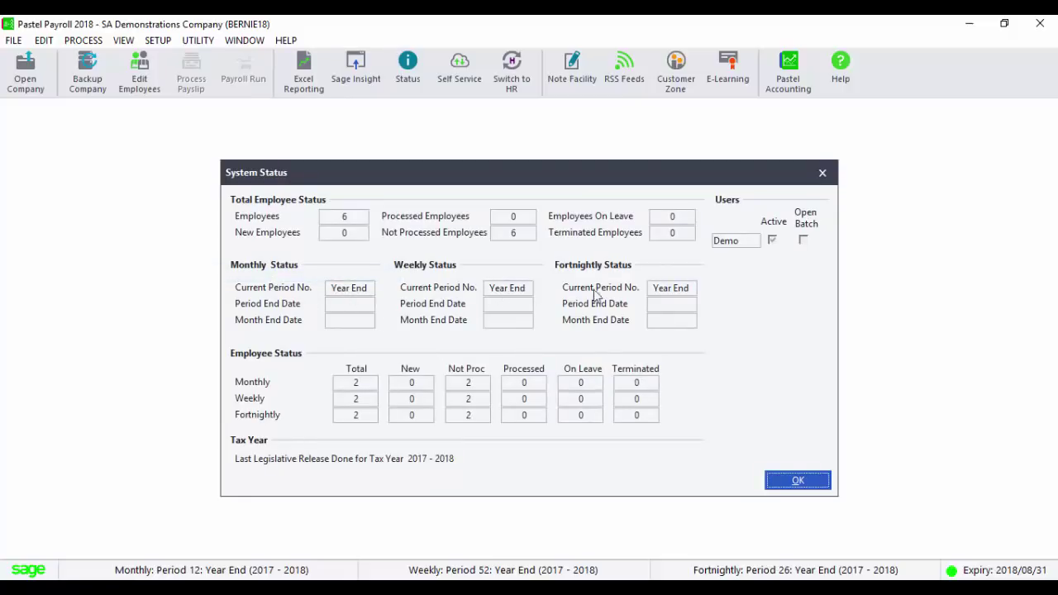
left_click(799, 481)
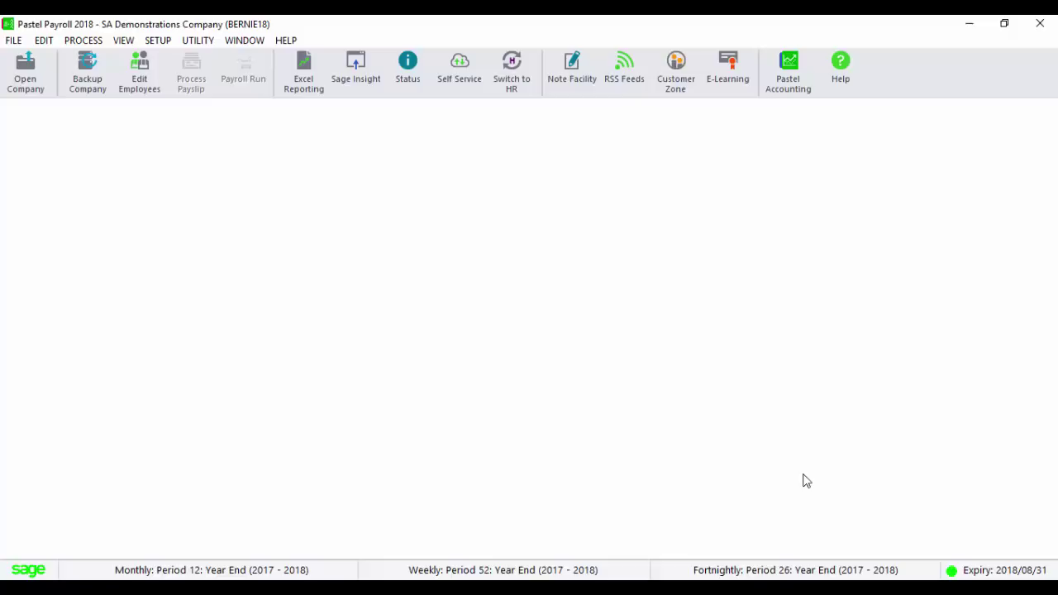
Start the Year End Update and back up the company data with images into the Yearend2018 folder.
left_click(85, 40)
left_click(123, 206)
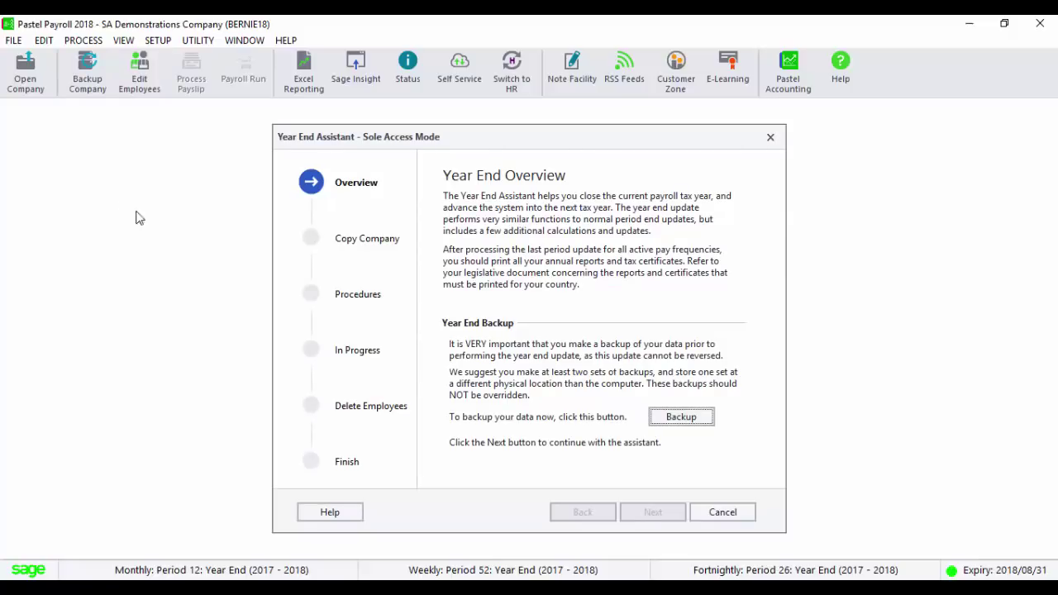
left_click(679, 418)
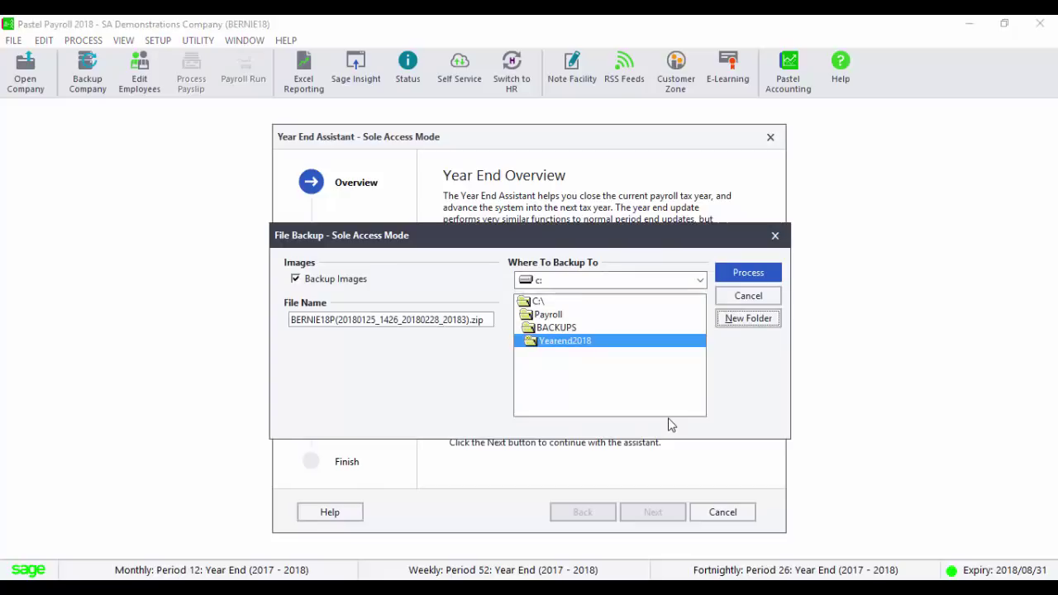
left_click(731, 280)
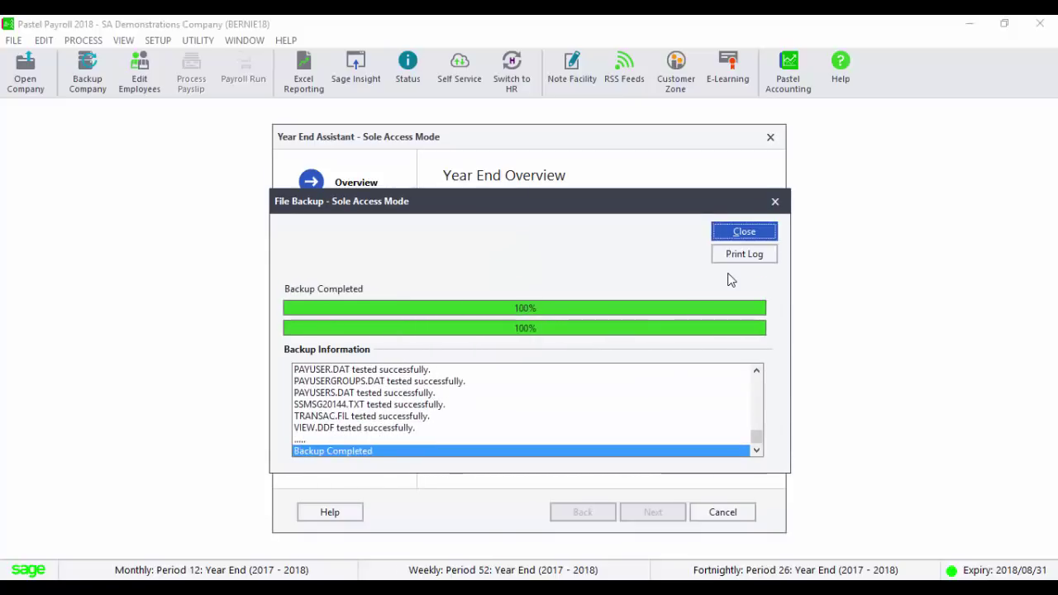
left_click(762, 235)
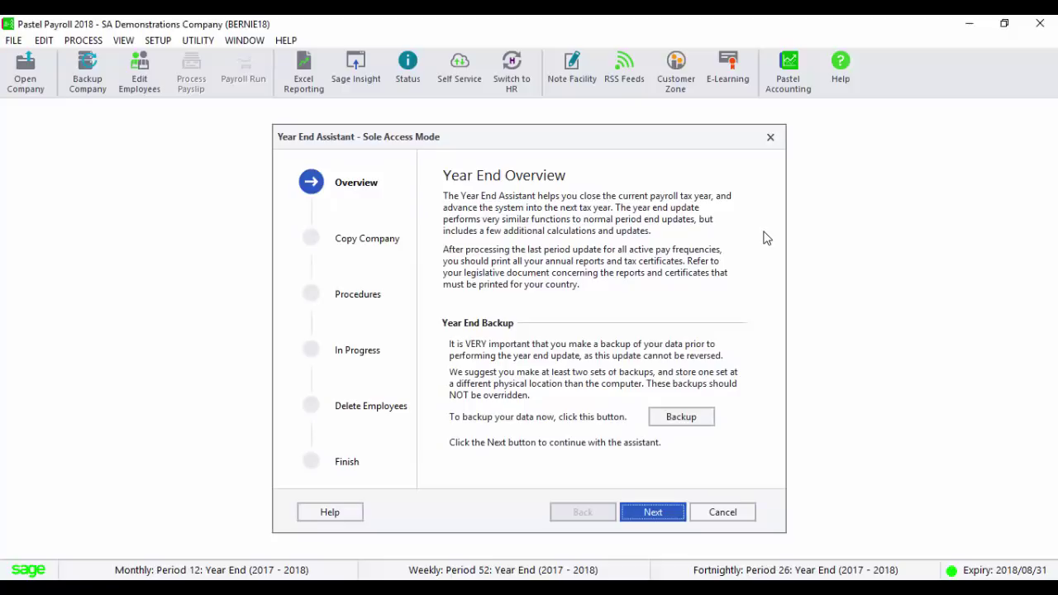
Copy the company data to a new company named YEND2018 in the Year End Assistant.
left_click(672, 513)
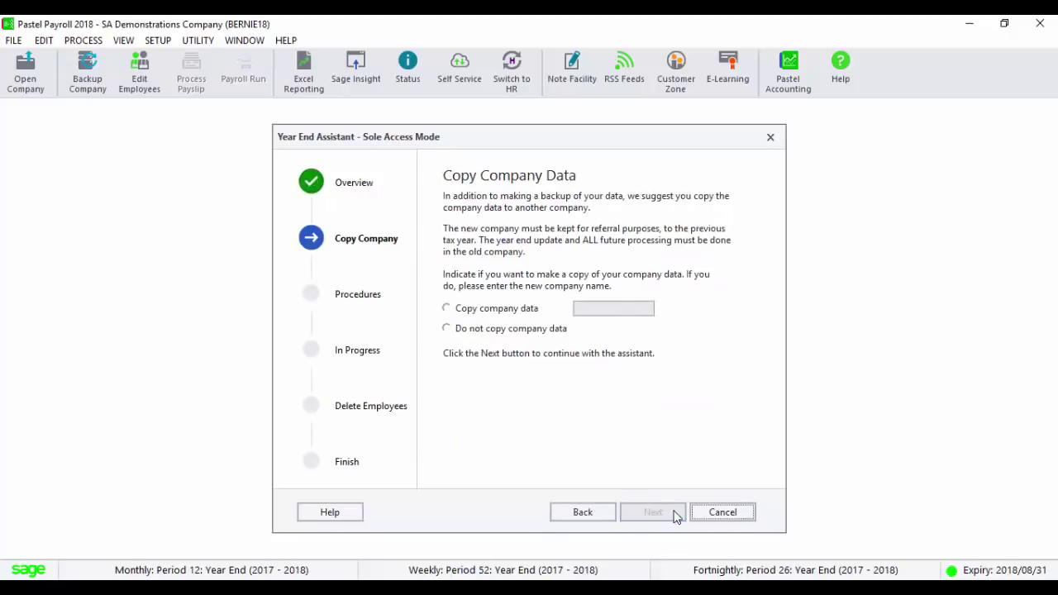
left_click(527, 317)
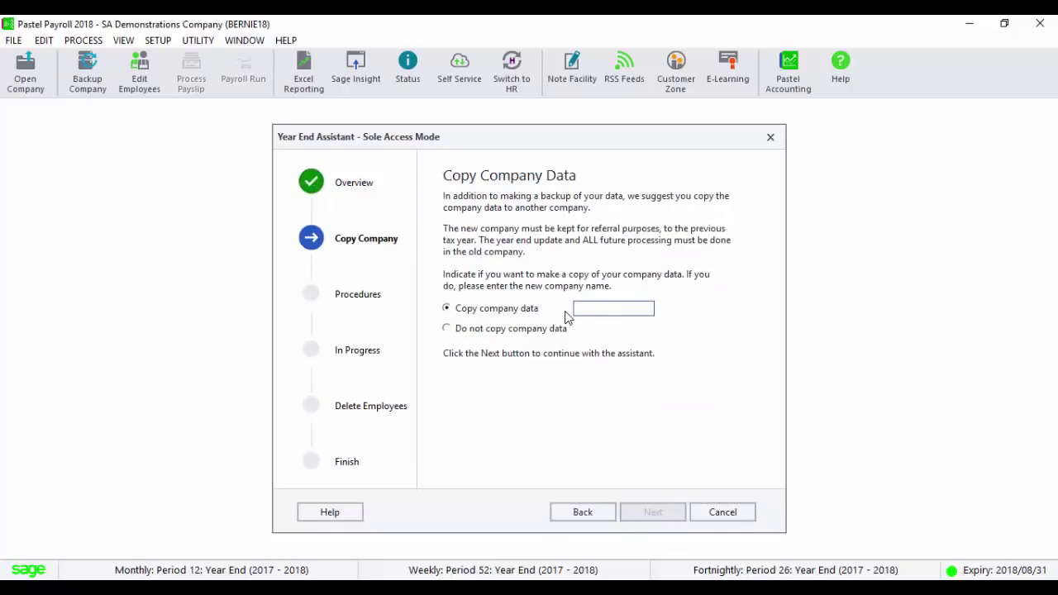
type("YEA")
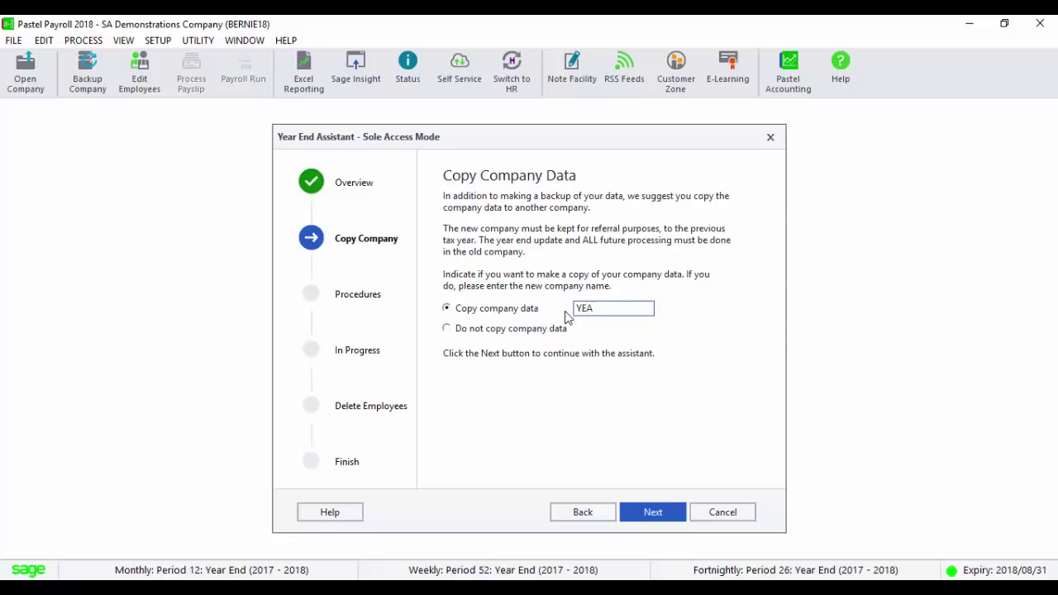
key("BackSpace")
type("ND2018")
left_click(666, 521)
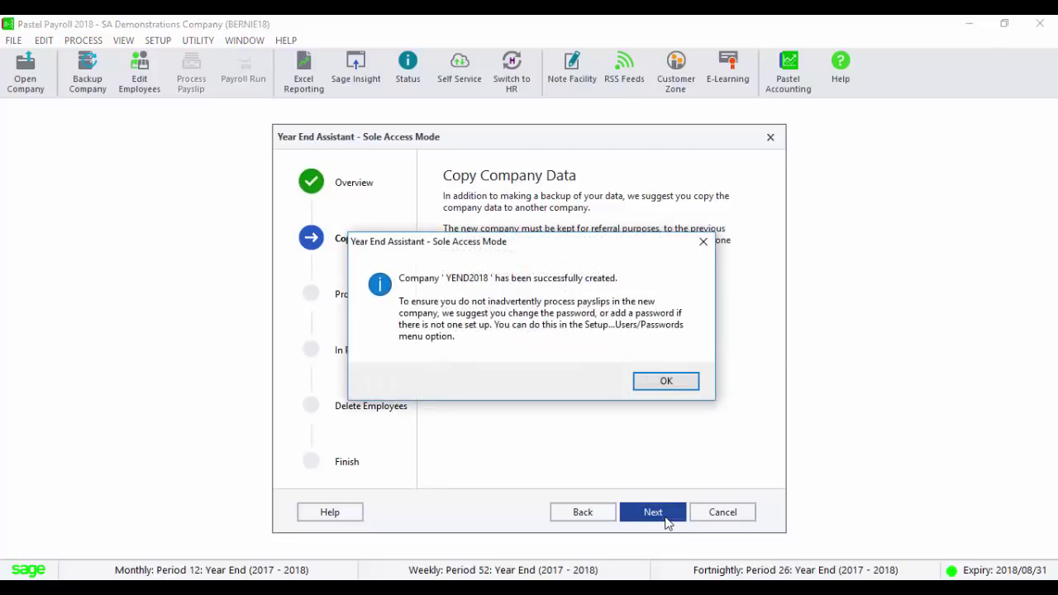
left_click(651, 385)
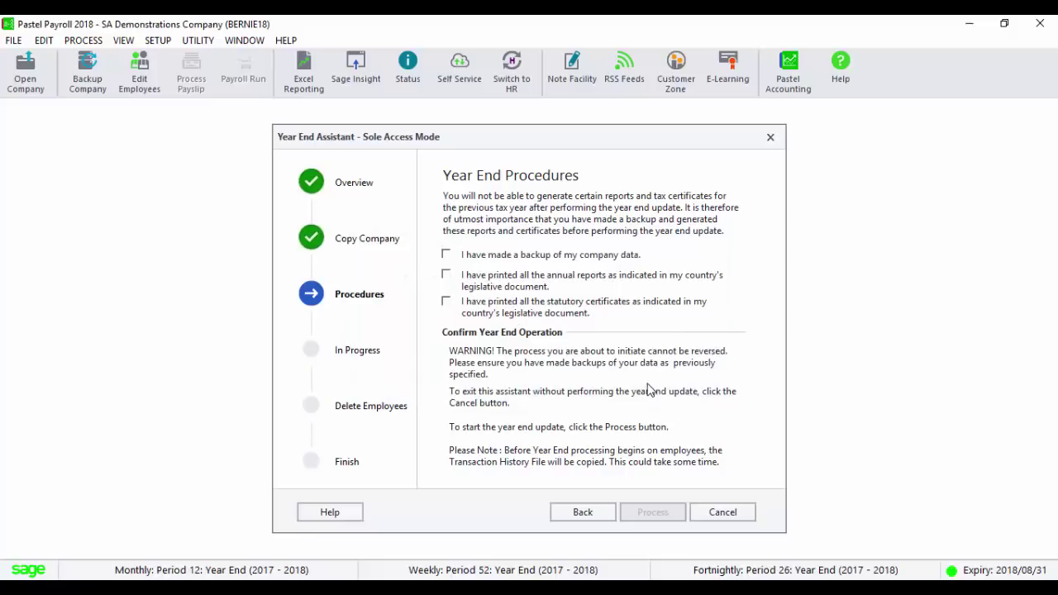
Confirm that the backup, annual reports and statutory certificates are done, and process the year end update.
left_click(447, 255)
left_click(447, 274)
left_click(446, 302)
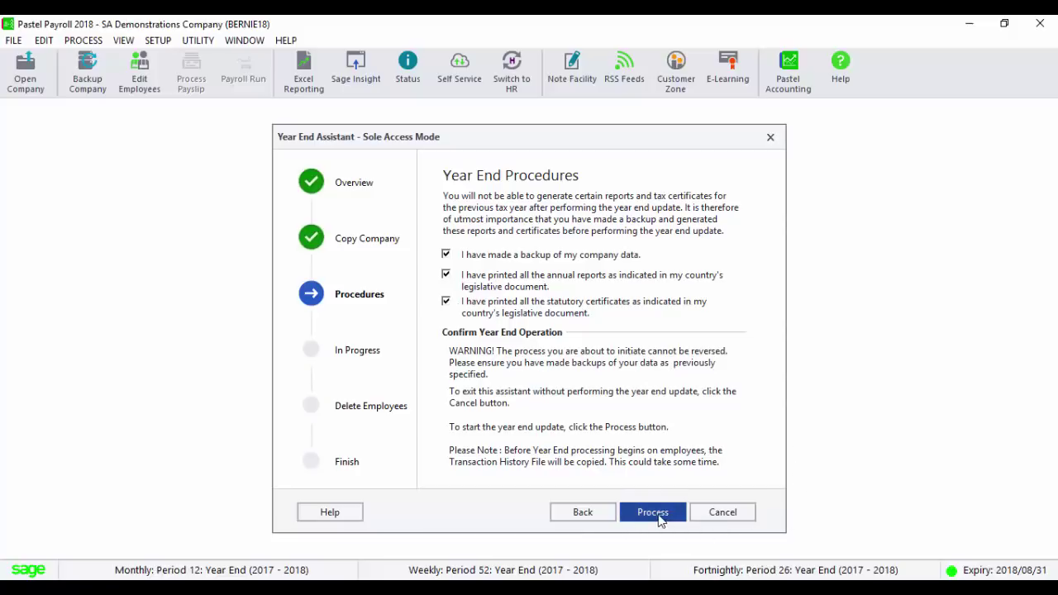
left_click(659, 516)
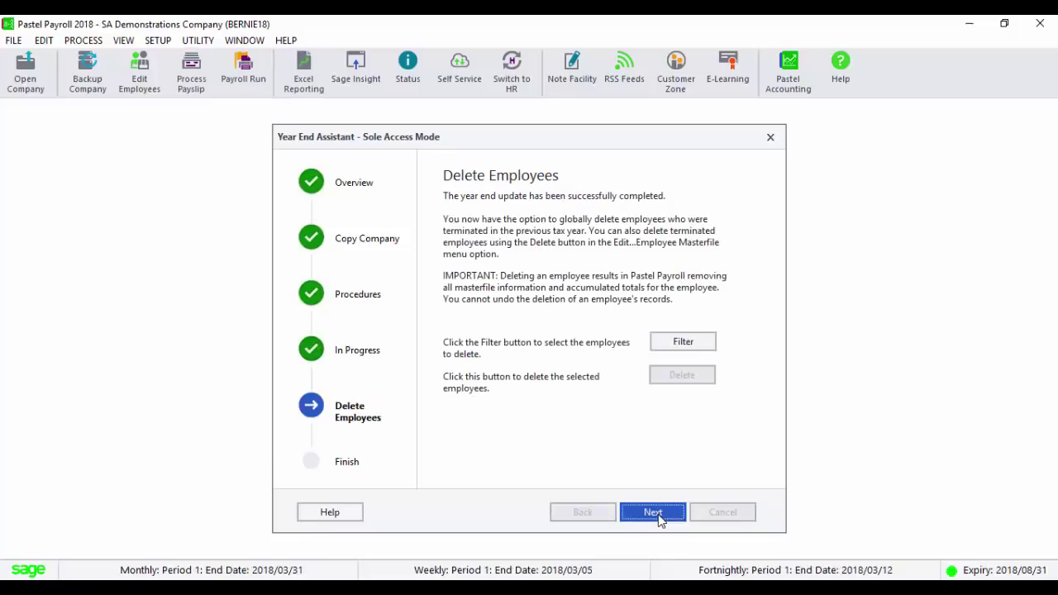
Run the terminated-employee deletion with the filter's default selection, and finish the Year End Assistant.
left_click(696, 348)
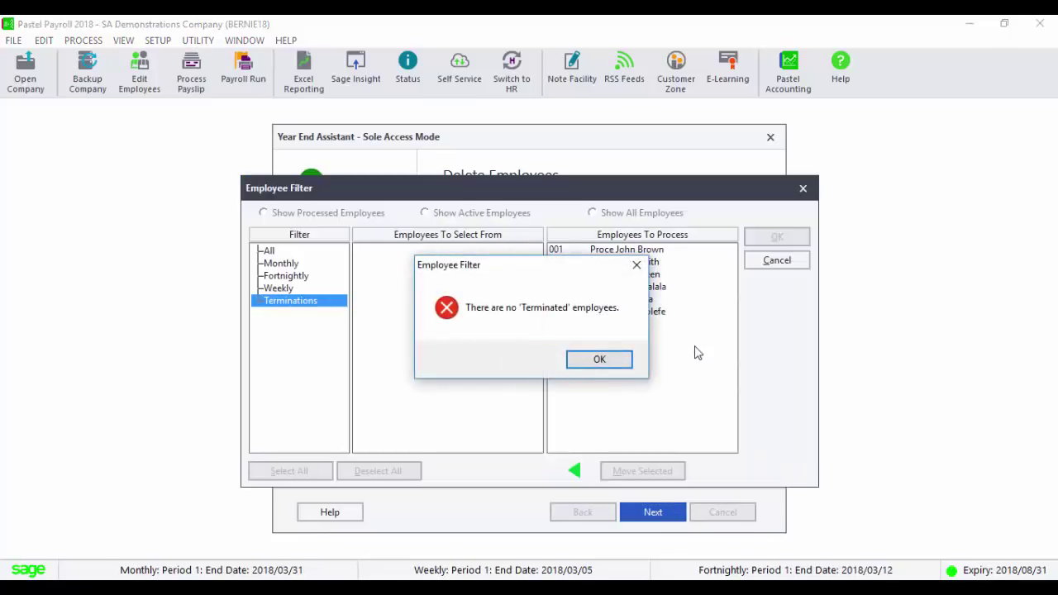
left_click(630, 360)
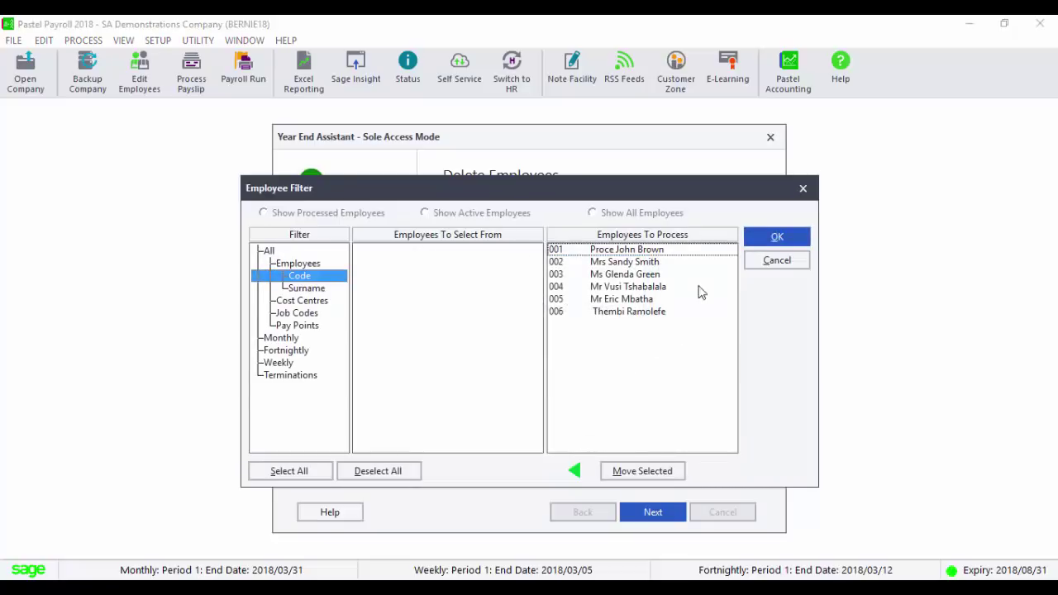
left_click(769, 238)
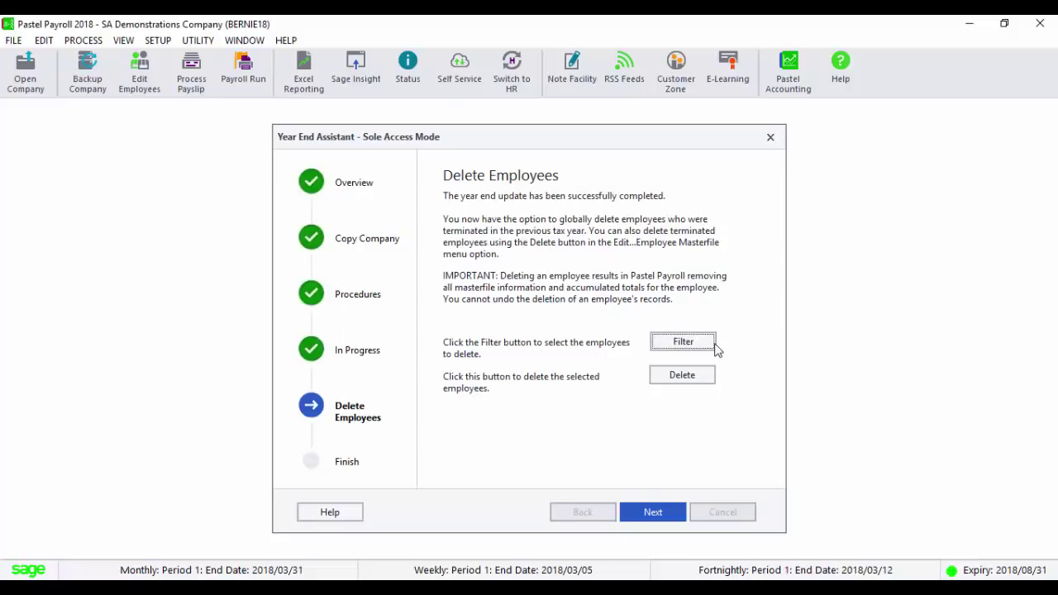
left_click(708, 374)
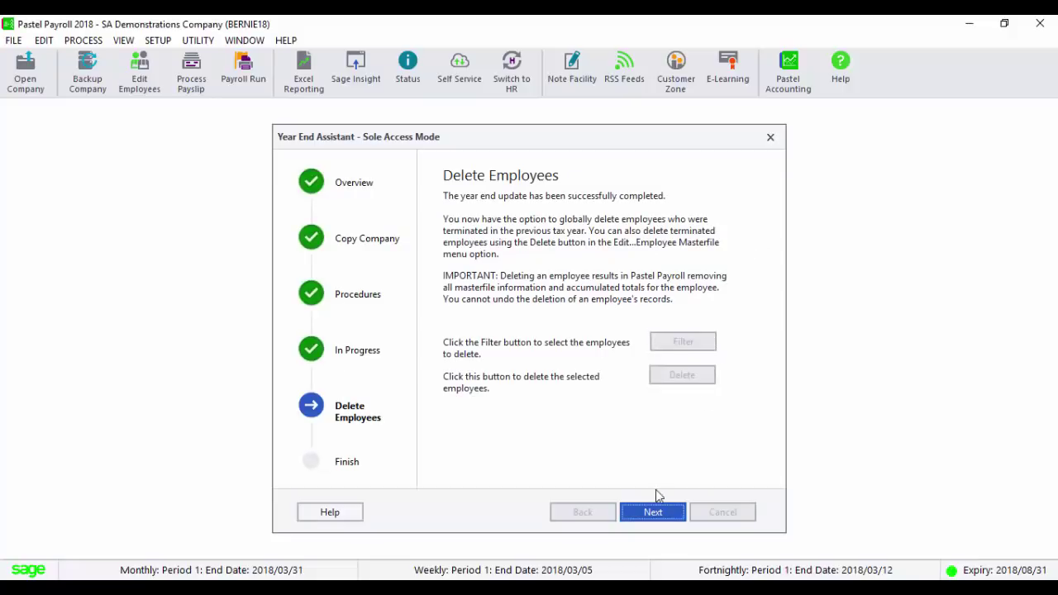
left_click(653, 512)
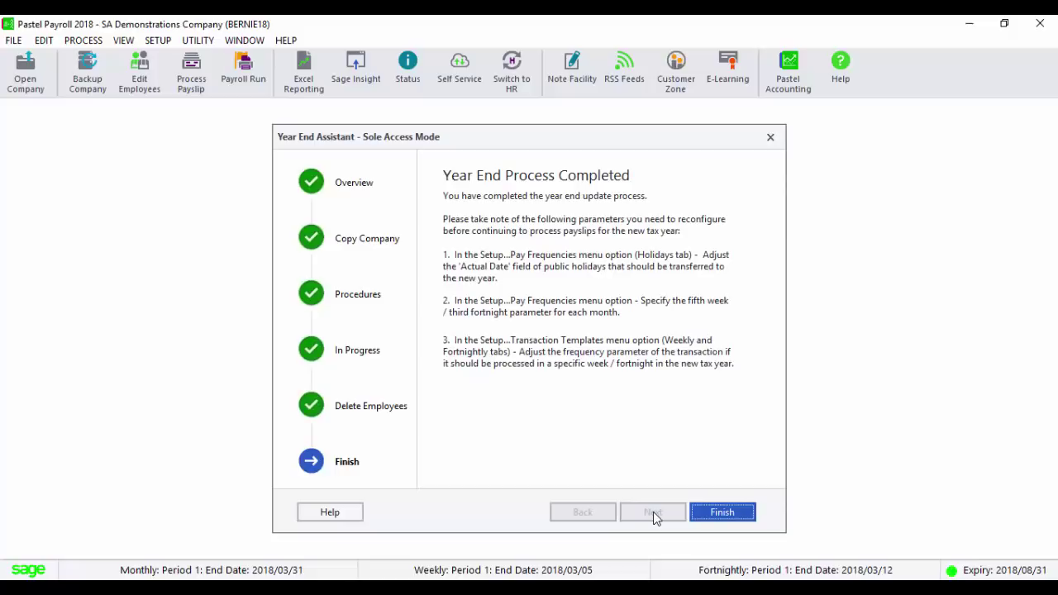
left_click(720, 512)
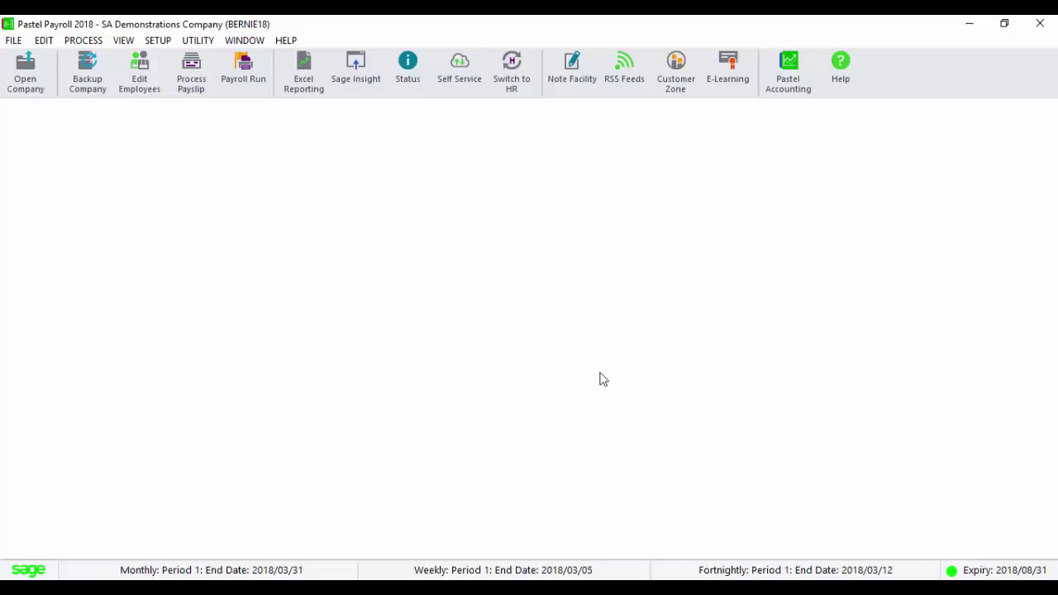
Open the System Status to check the period numbers and end dates for the new tax year.
left_click(197, 41)
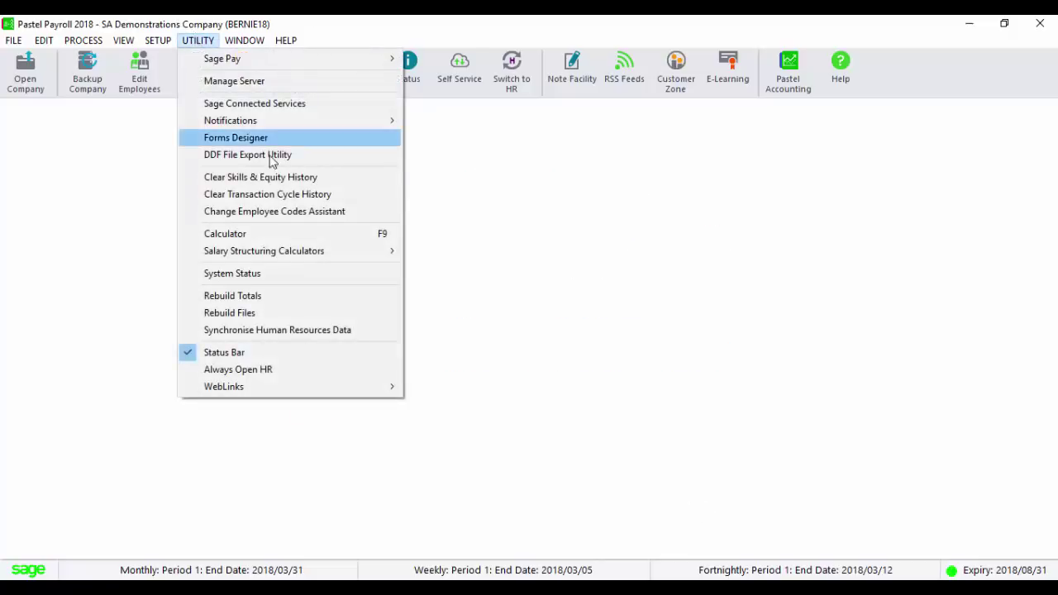
left_click(289, 273)
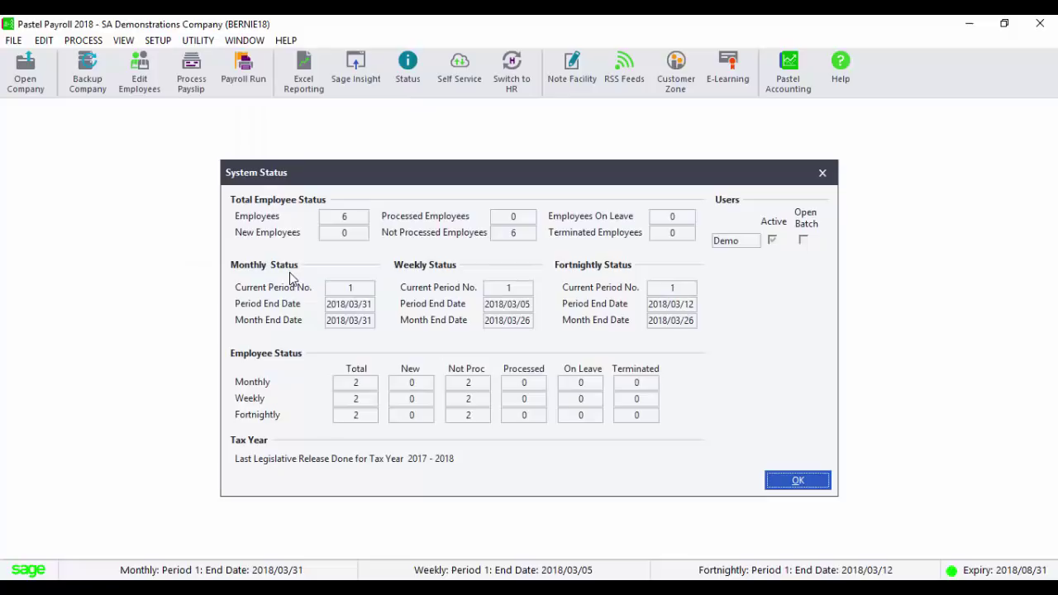